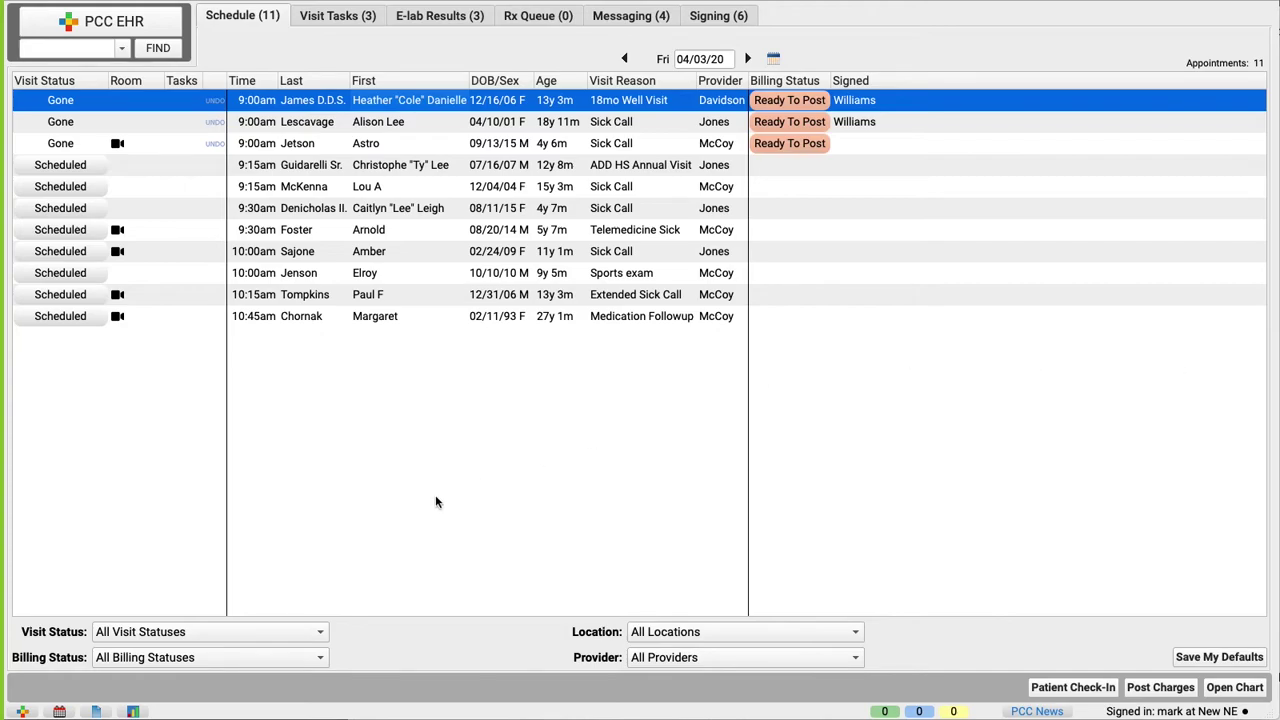
Open the appointment book and place a Telemedicine Sick appointment in the Friday 04/03/20 11:00am slot.
{"action": "left_click", "coordinate": [59, 711]}
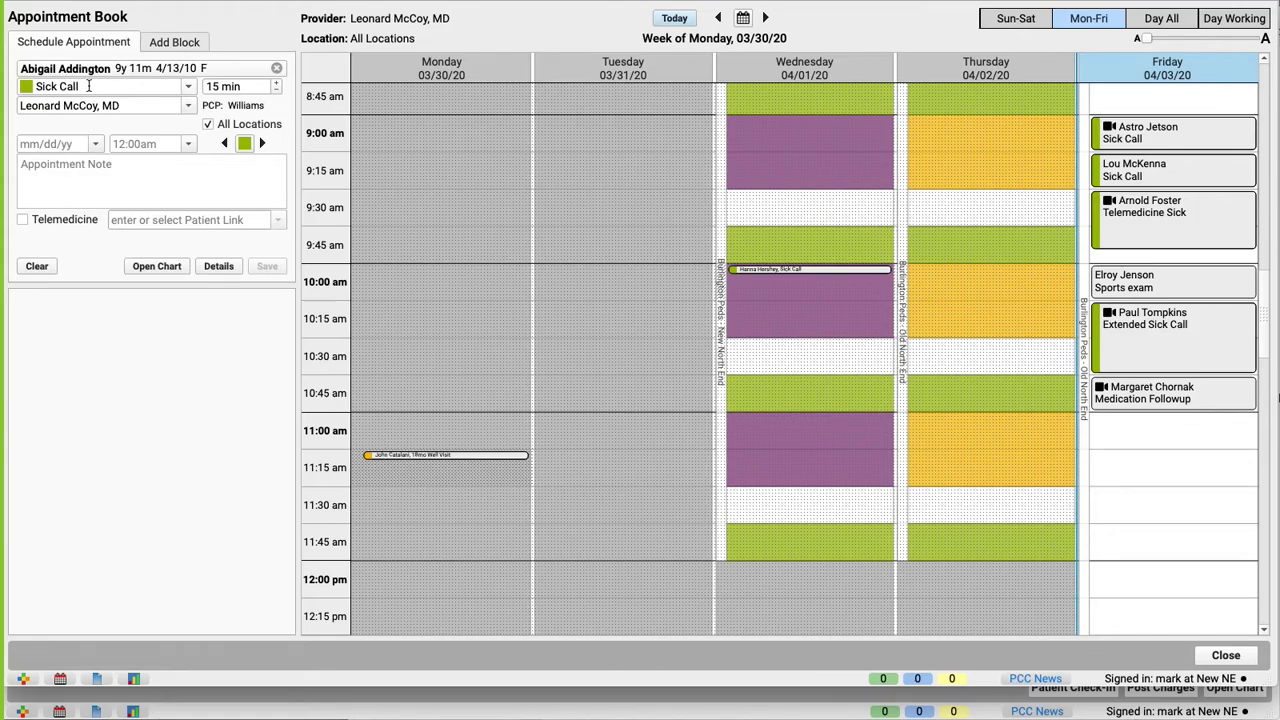
{"action": "left_click_drag", "start_coordinate": [89, 86], "coordinate": [5, 90]}
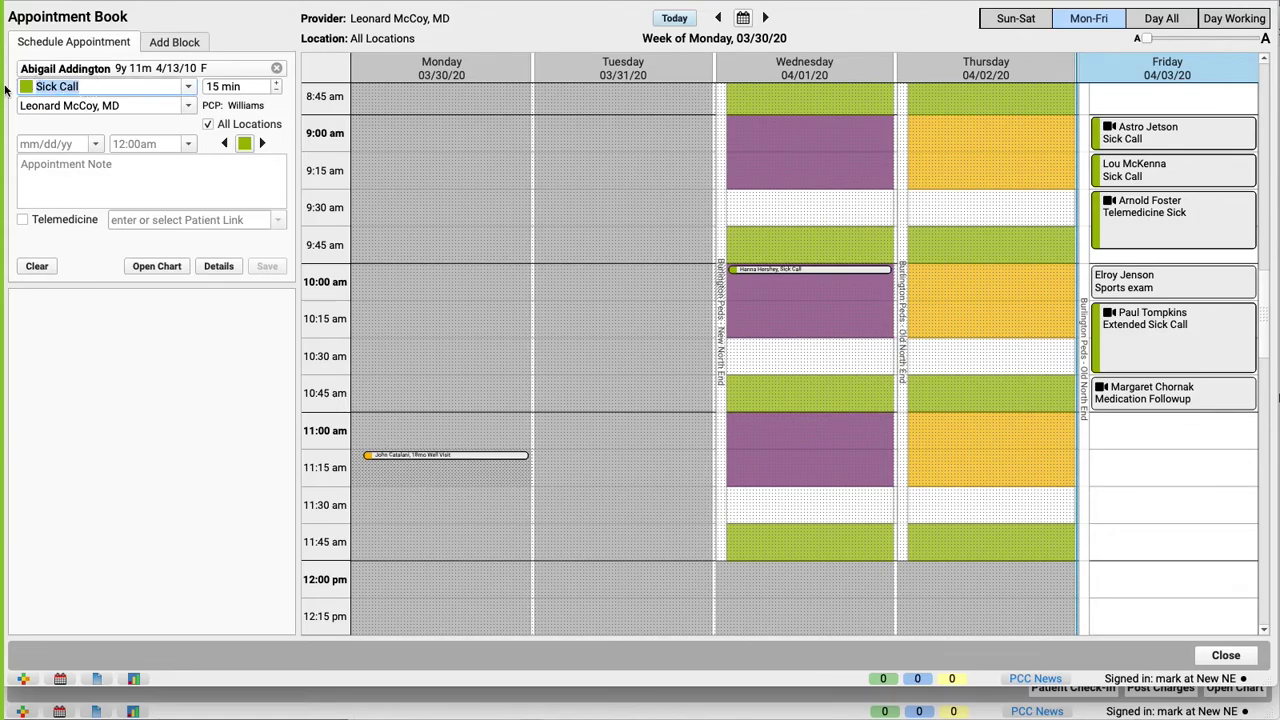
{"action": "type", "text": "te"}
{"action": "left_click", "coordinate": [52, 101]}
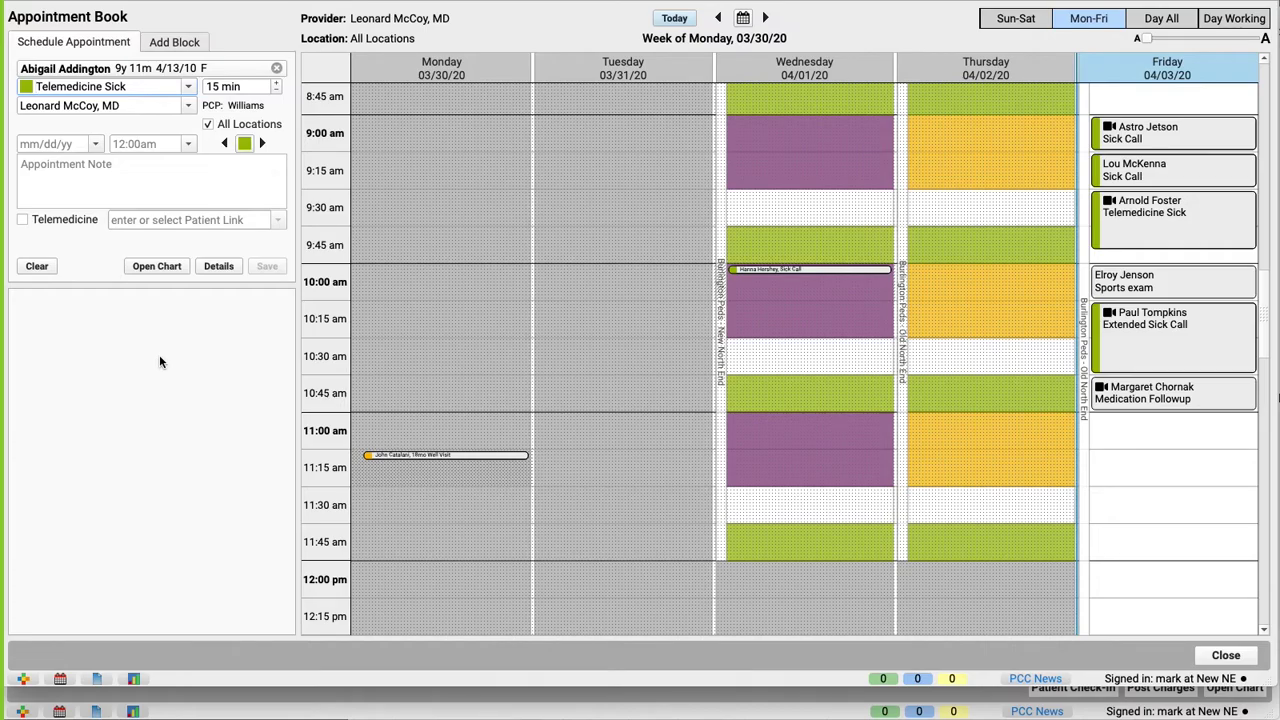
{"action": "left_click", "coordinate": [1177, 424]}
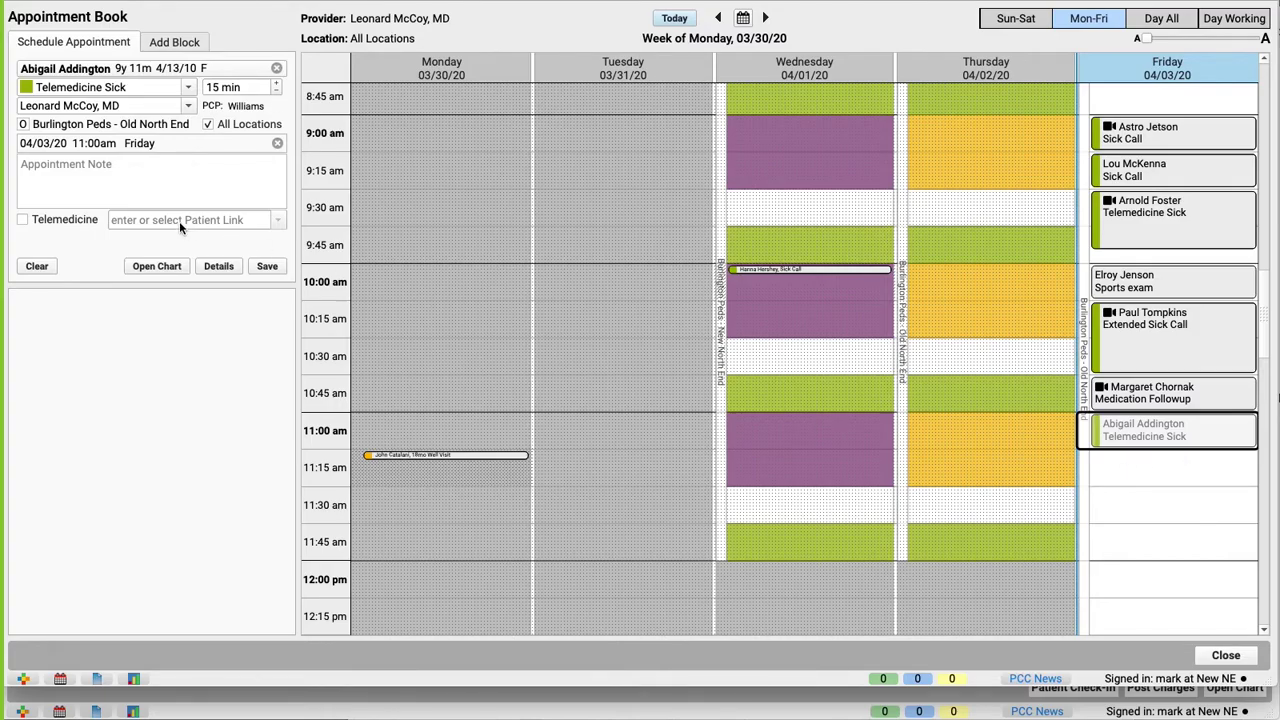
Add the appointment note "Quick note" and mark the appointment as Telemedicine.
{"action": "left_click", "coordinate": [162, 173]}
{"action": "type", "text": "Quick note"}
{"action": "left_click", "coordinate": [23, 219]}
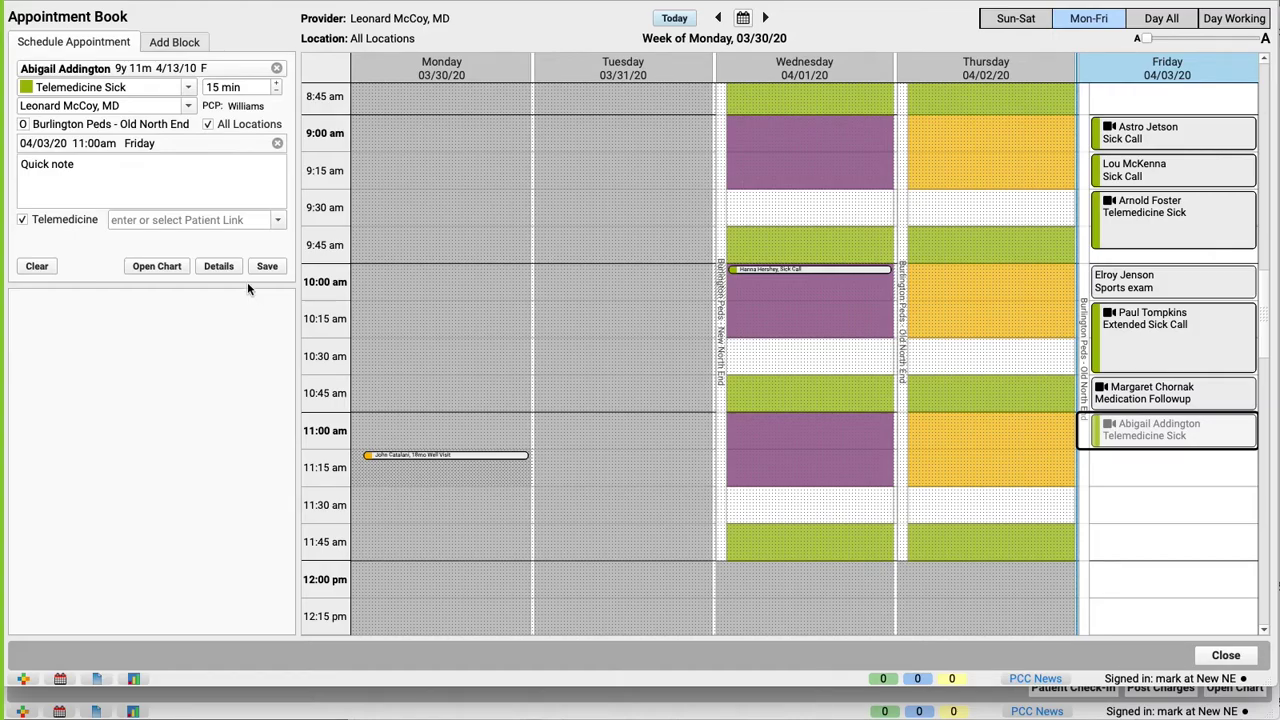
Assign the first preset patient link to the telemedicine appointment and save the appointment.
{"action": "left_click", "coordinate": [228, 220]}
{"action": "left_click", "coordinate": [279, 220]}
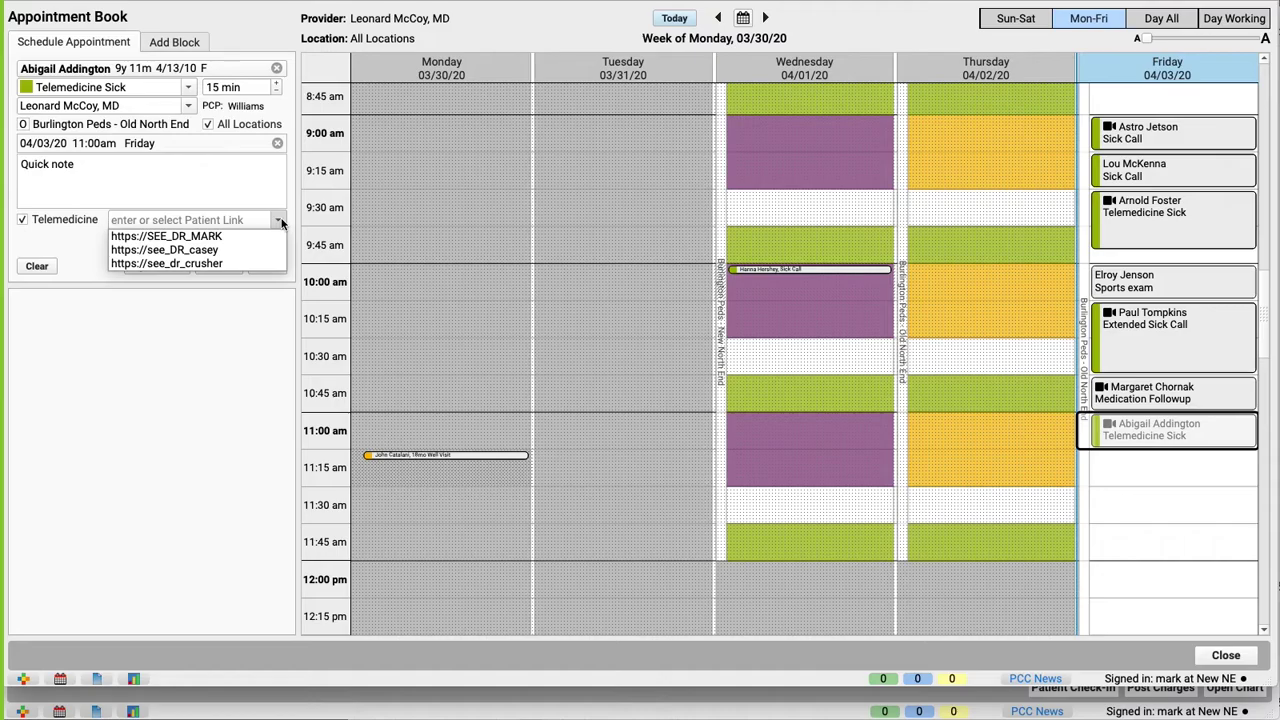
{"action": "left_click", "coordinate": [281, 222]}
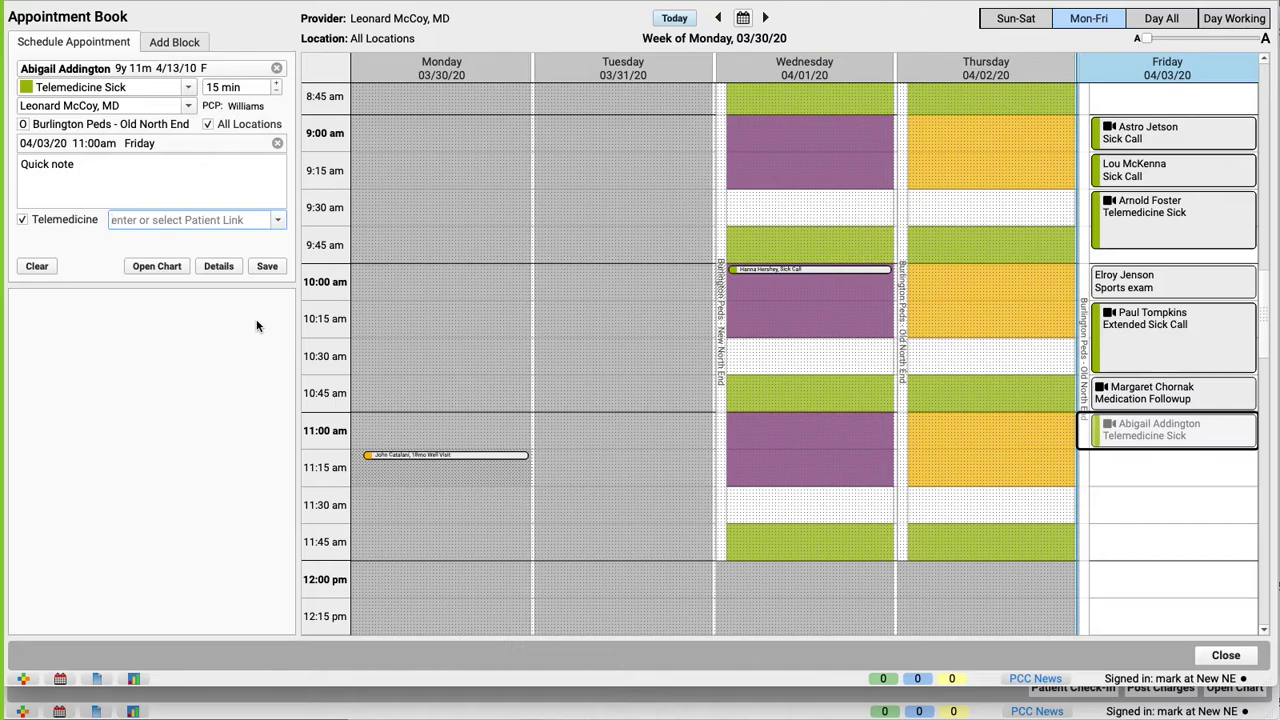
{"action": "left_click", "coordinate": [277, 219]}
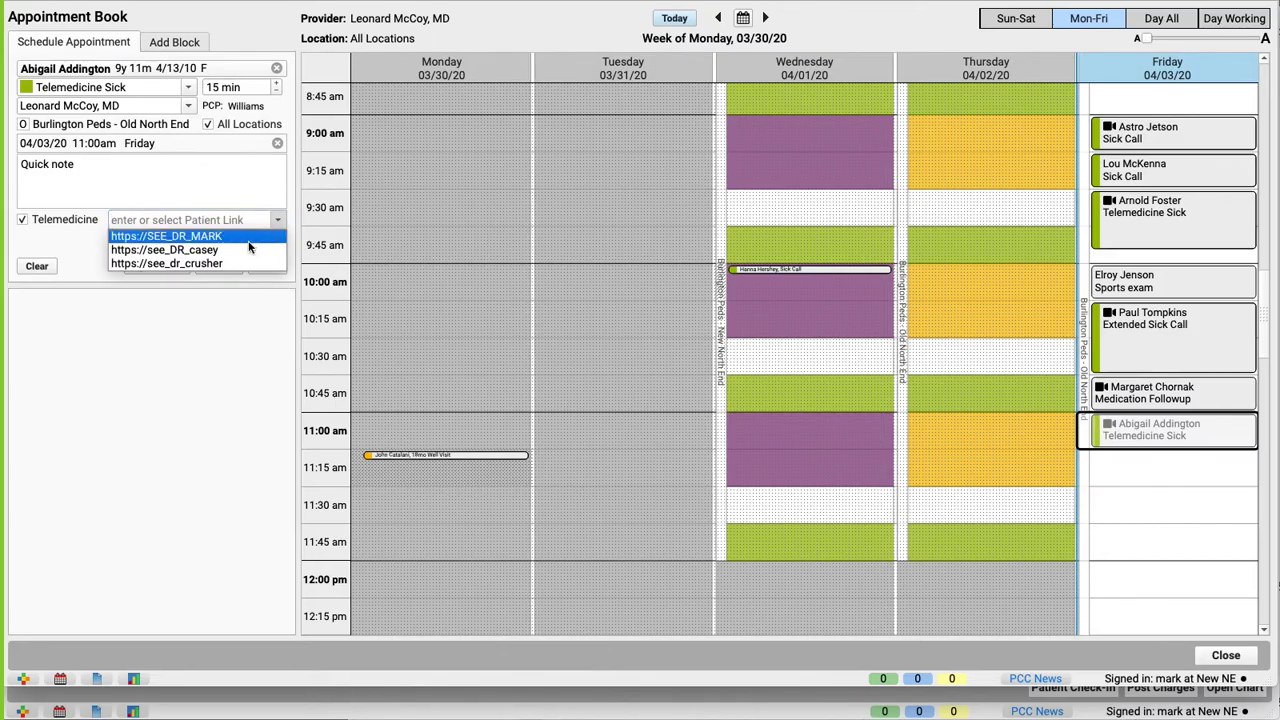
{"action": "left_click", "coordinate": [246, 229]}
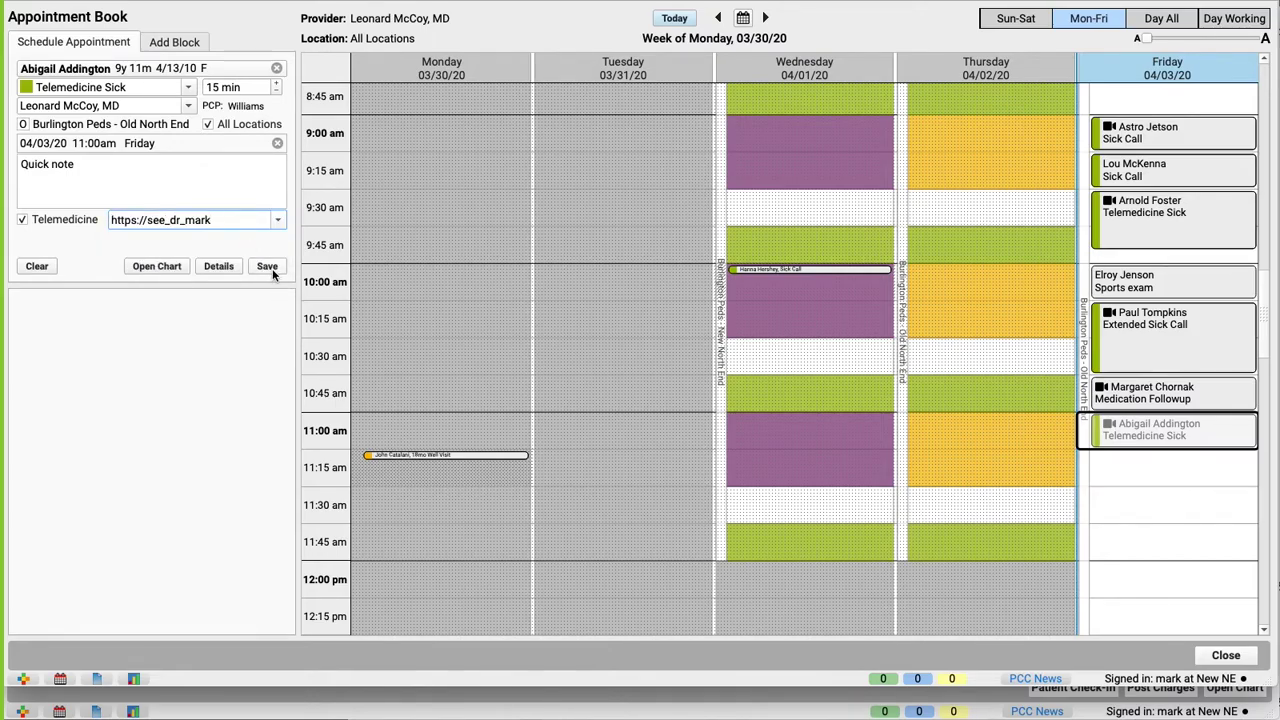
{"action": "left_click", "coordinate": [270, 267]}
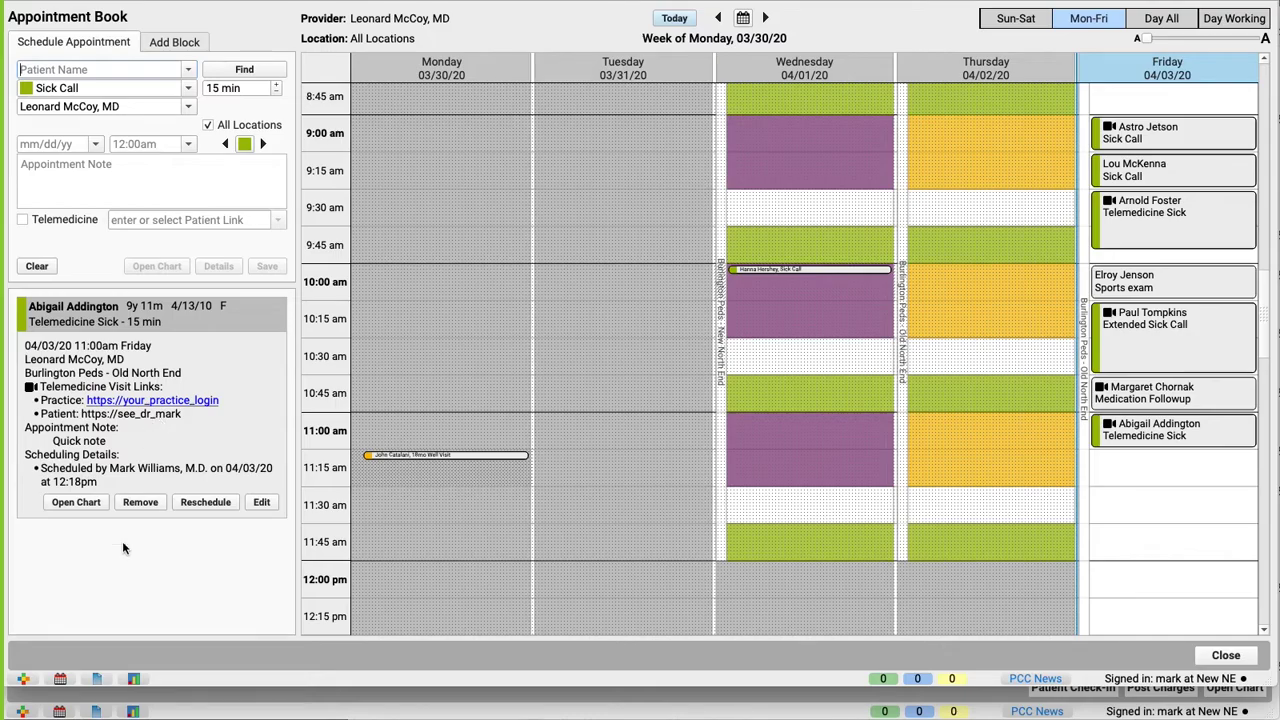
Open the chart of the patient scheduled at 11:00am from the schedule and mark the patient as arrived.
{"action": "left_click", "coordinate": [26, 680]}
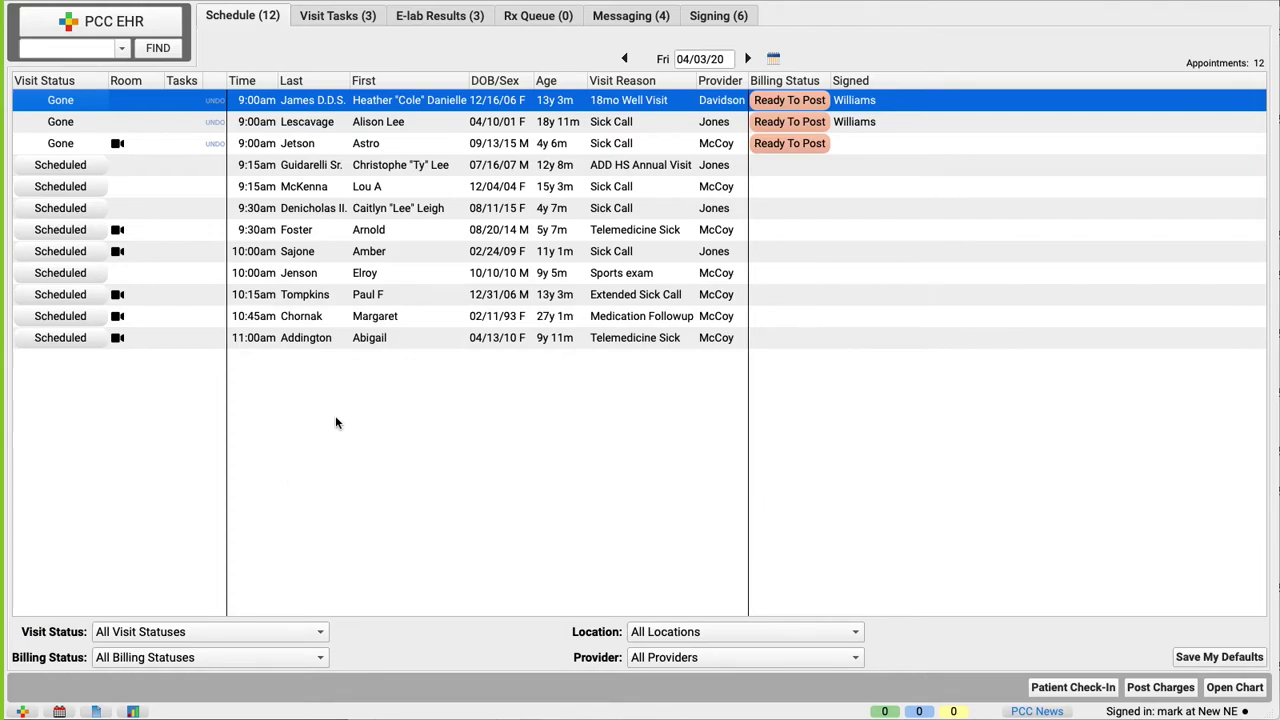
{"action": "left_click", "coordinate": [388, 340]}
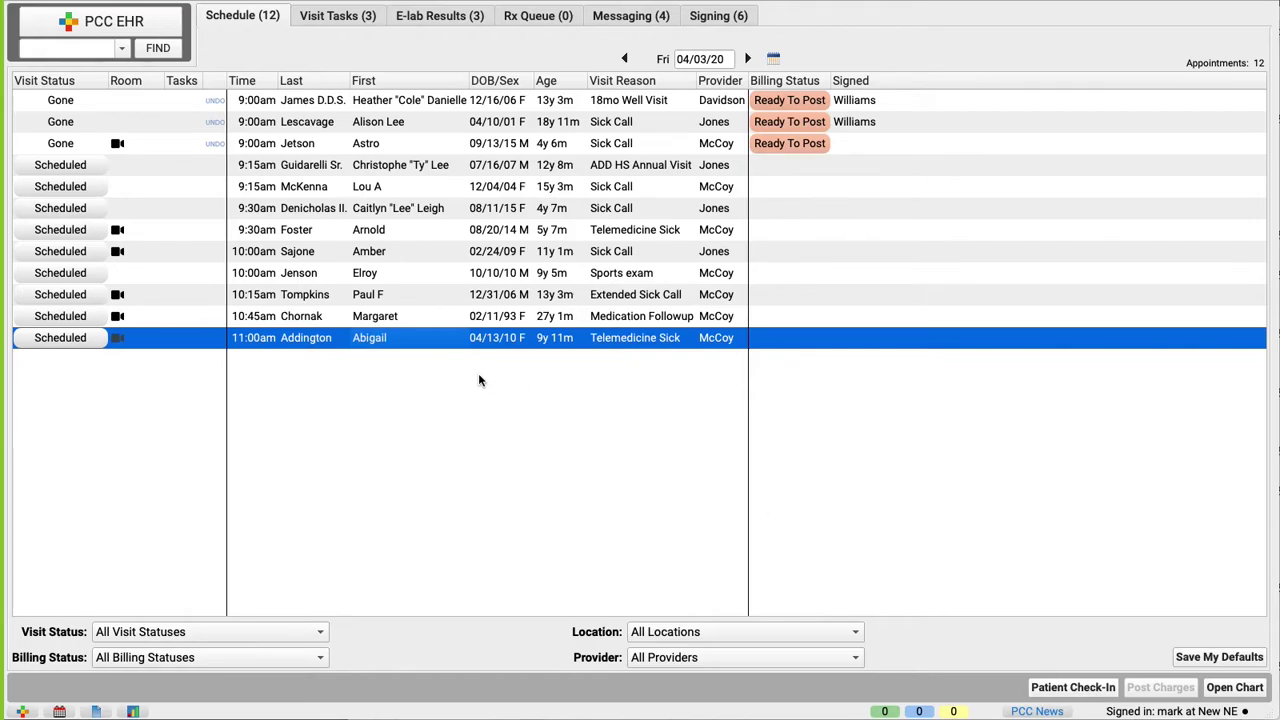
{"action": "double_click", "coordinate": [387, 342]}
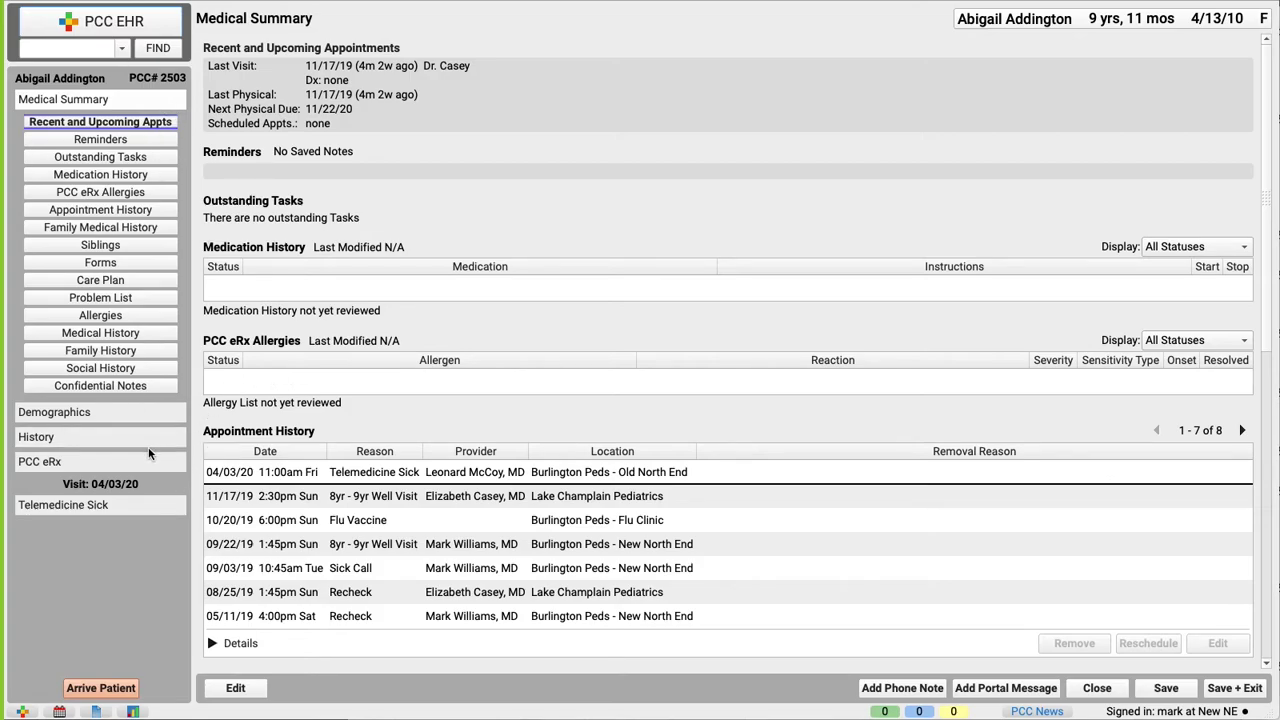
{"action": "left_click", "coordinate": [115, 689]}
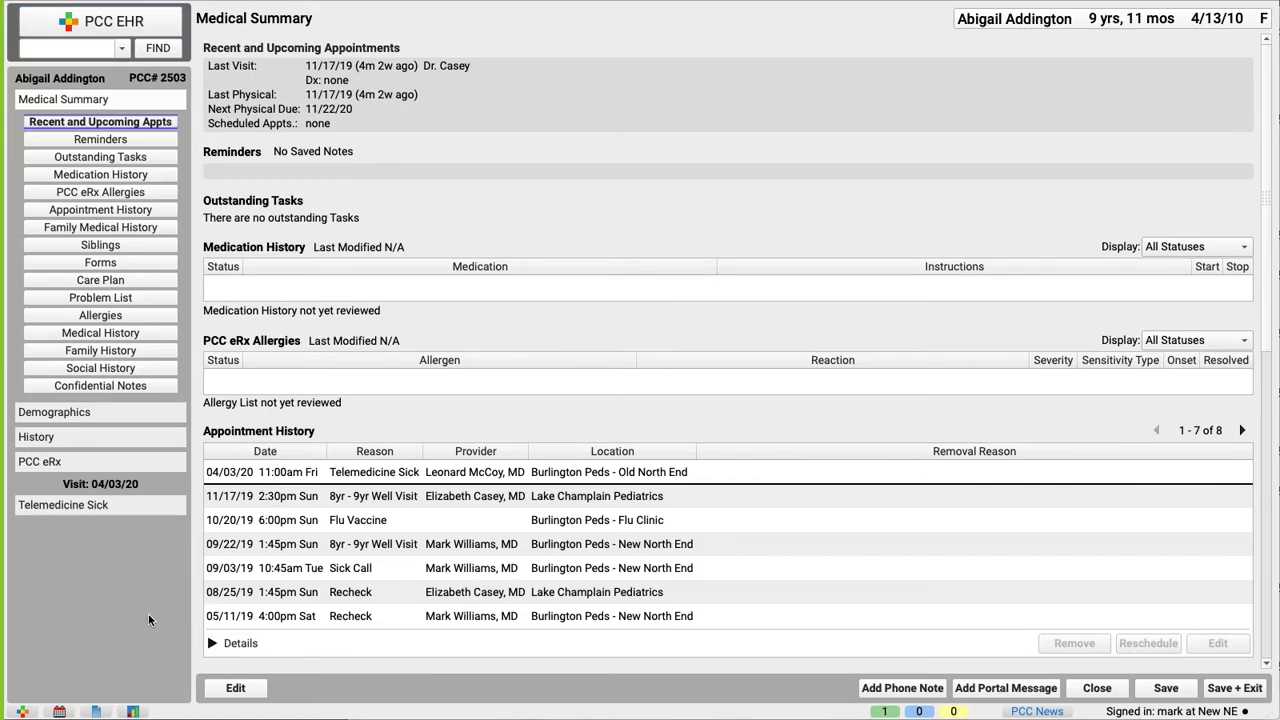
Open the Telemedicine Sick visit note and set the visit status to w/Provider.
{"action": "left_click", "coordinate": [115, 508]}
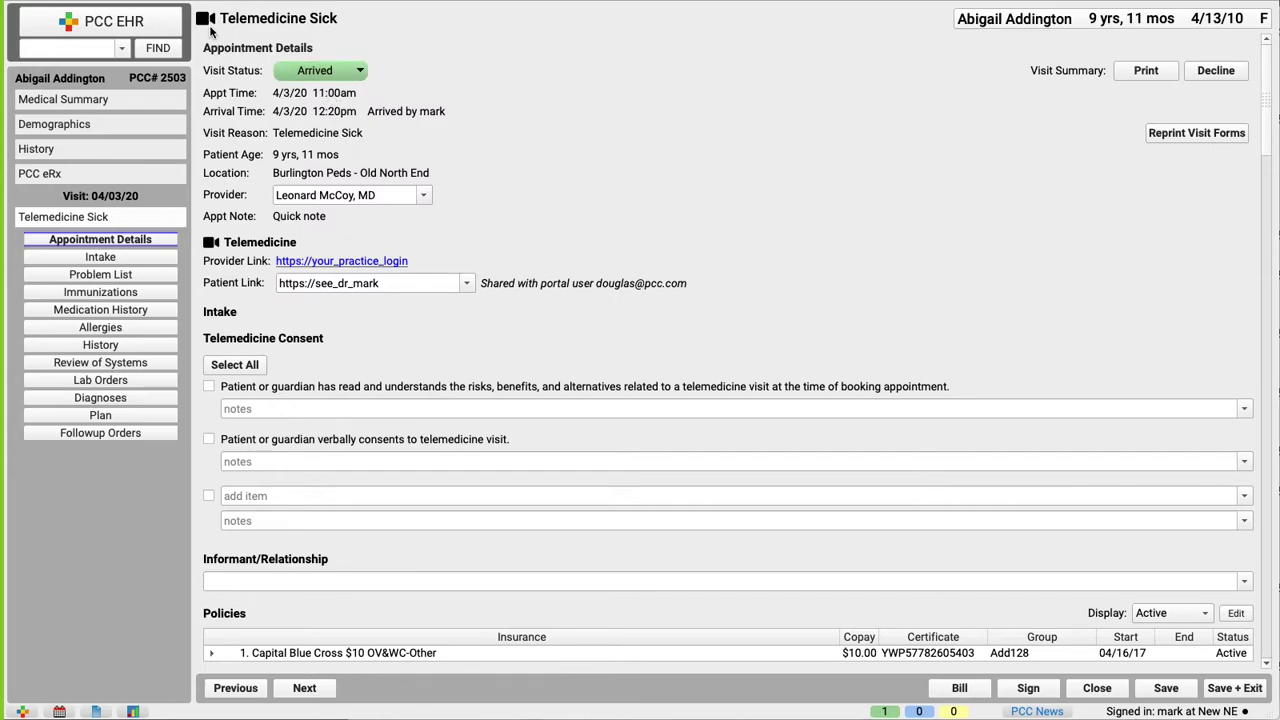
{"action": "left_click", "coordinate": [360, 73]}
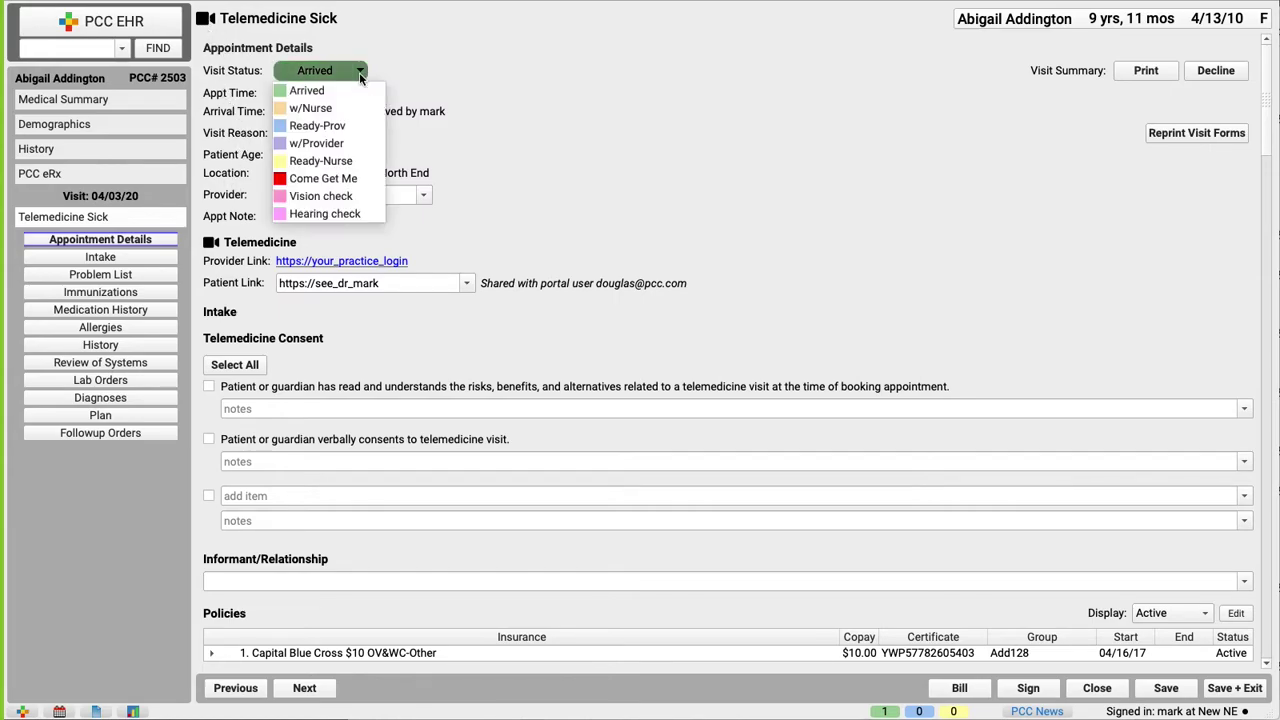
{"action": "left_click", "coordinate": [350, 143]}
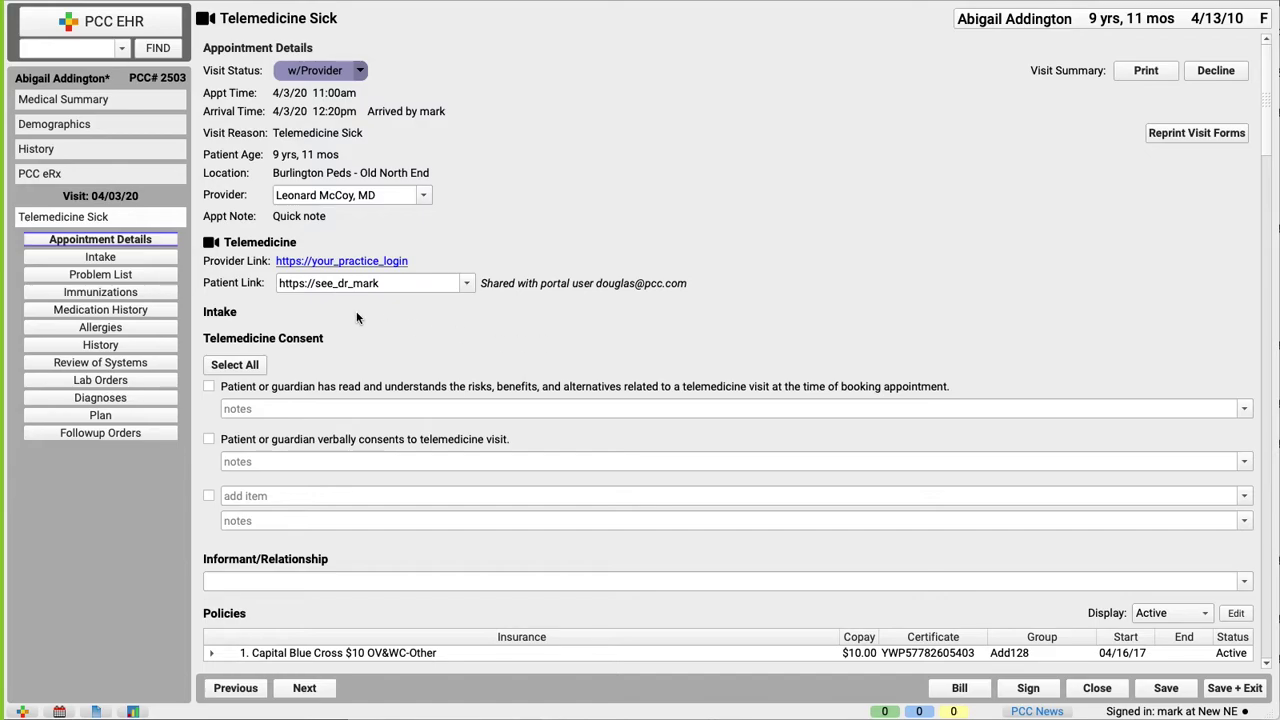
Record under Vitals During Telemedicine that vitals were observed by the clinician and reported by the patient, parent, or caregiver.
{"action": "left_click", "coordinate": [141, 258]}
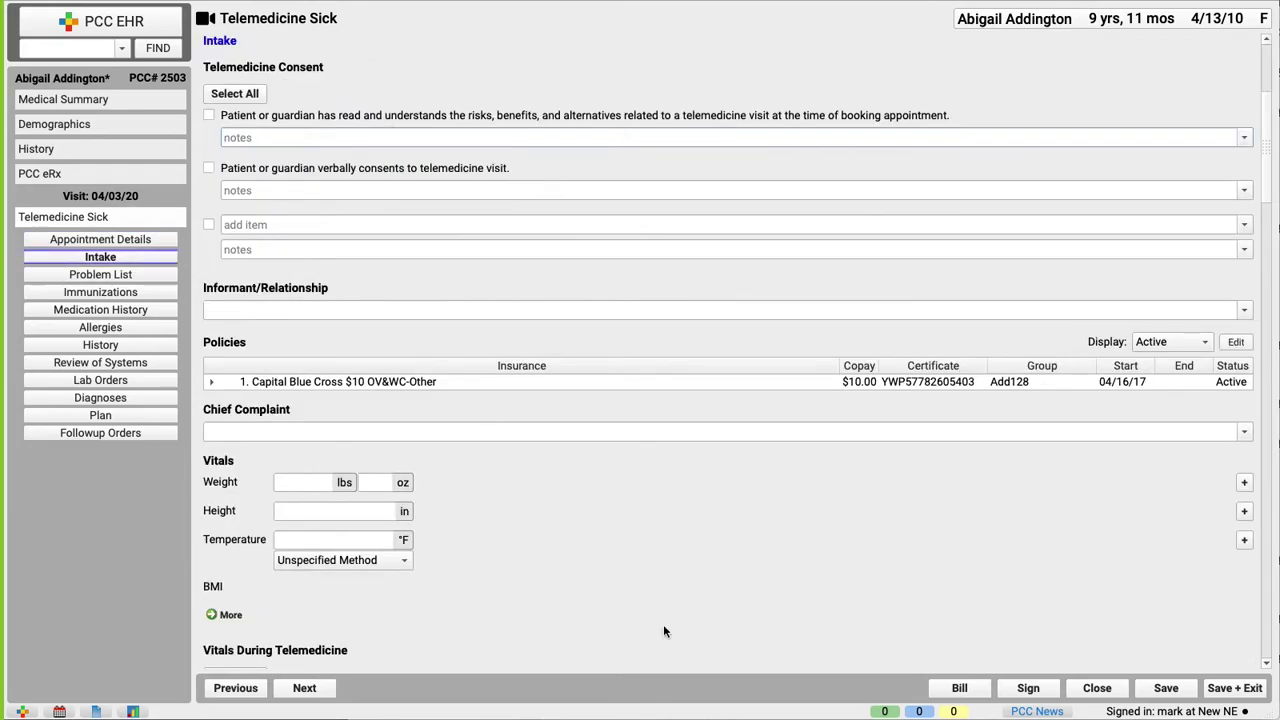
{"action": "scroll", "coordinate": [663, 628], "scroll_direction": "down", "scroll_amount": 5}
{"action": "scroll", "coordinate": [663, 628], "scroll_direction": "down", "scroll_amount": 3}
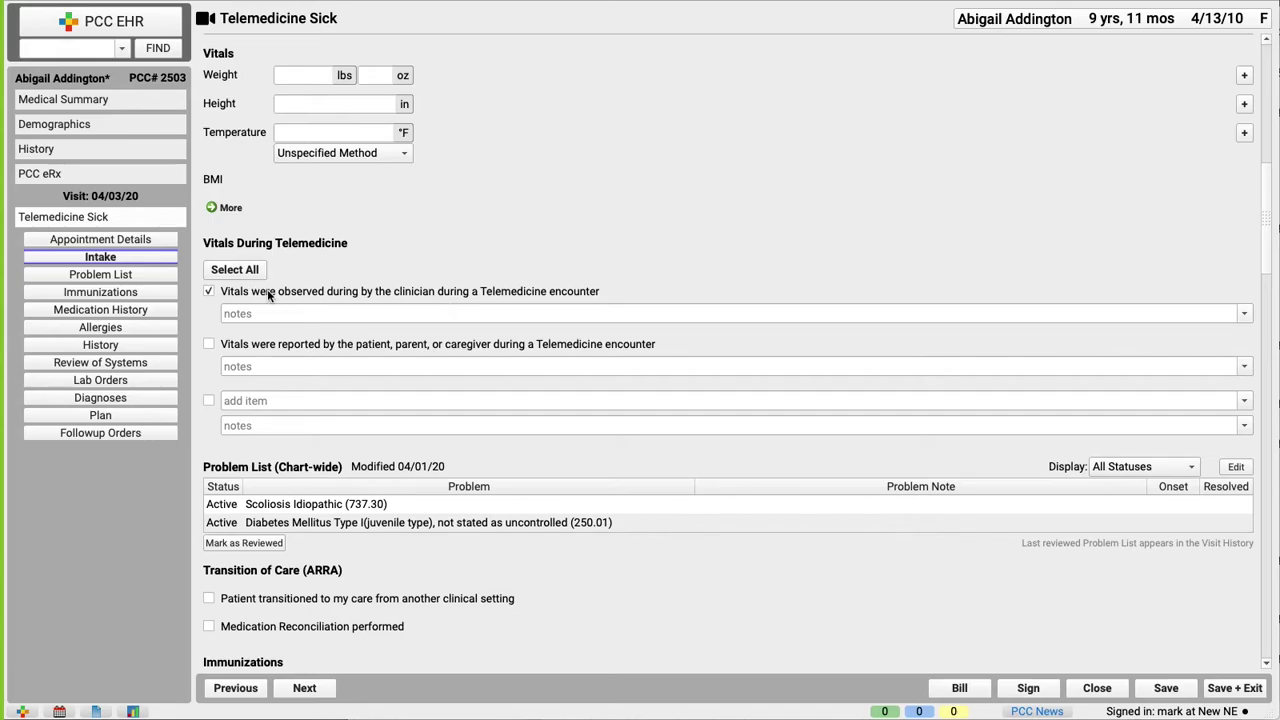
{"action": "left_click", "coordinate": [261, 345]}
Add the diagnosis "Hay fever with asthma" to the visit note.
{"action": "left_click", "coordinate": [128, 397]}
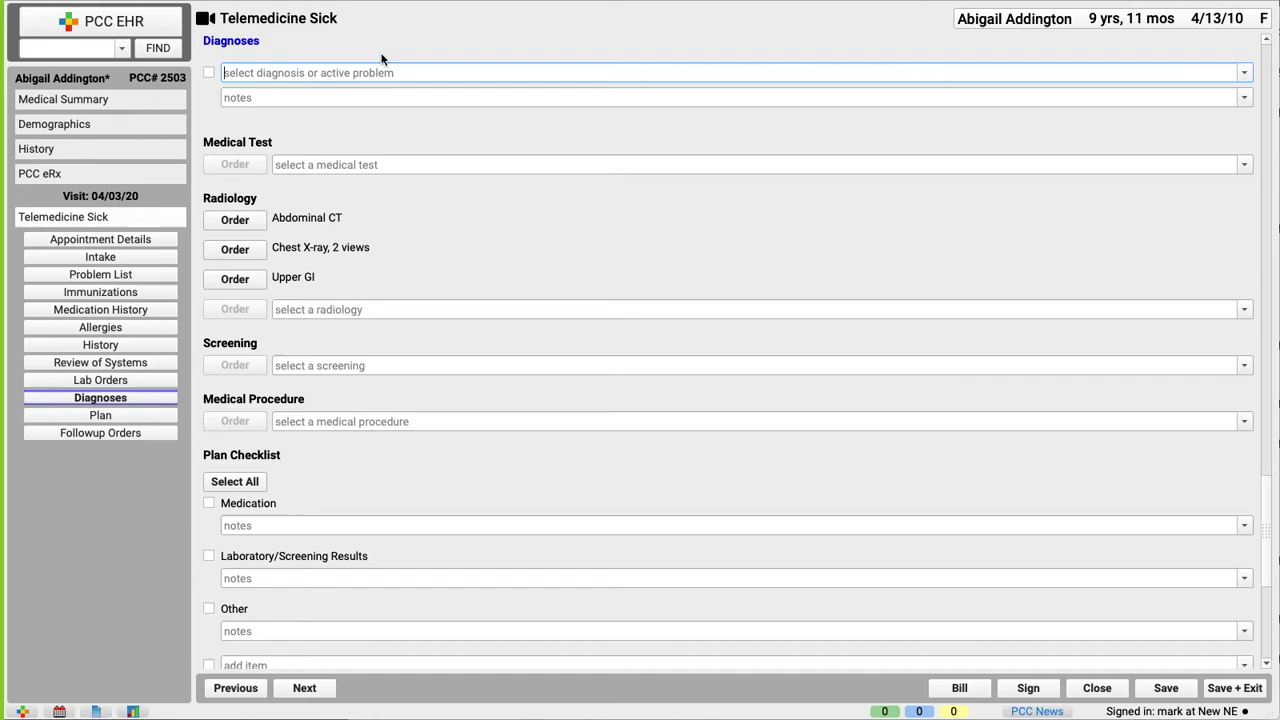
{"action": "type", "text": "hY"}
{"action": "key", "text": "BackSpace"}
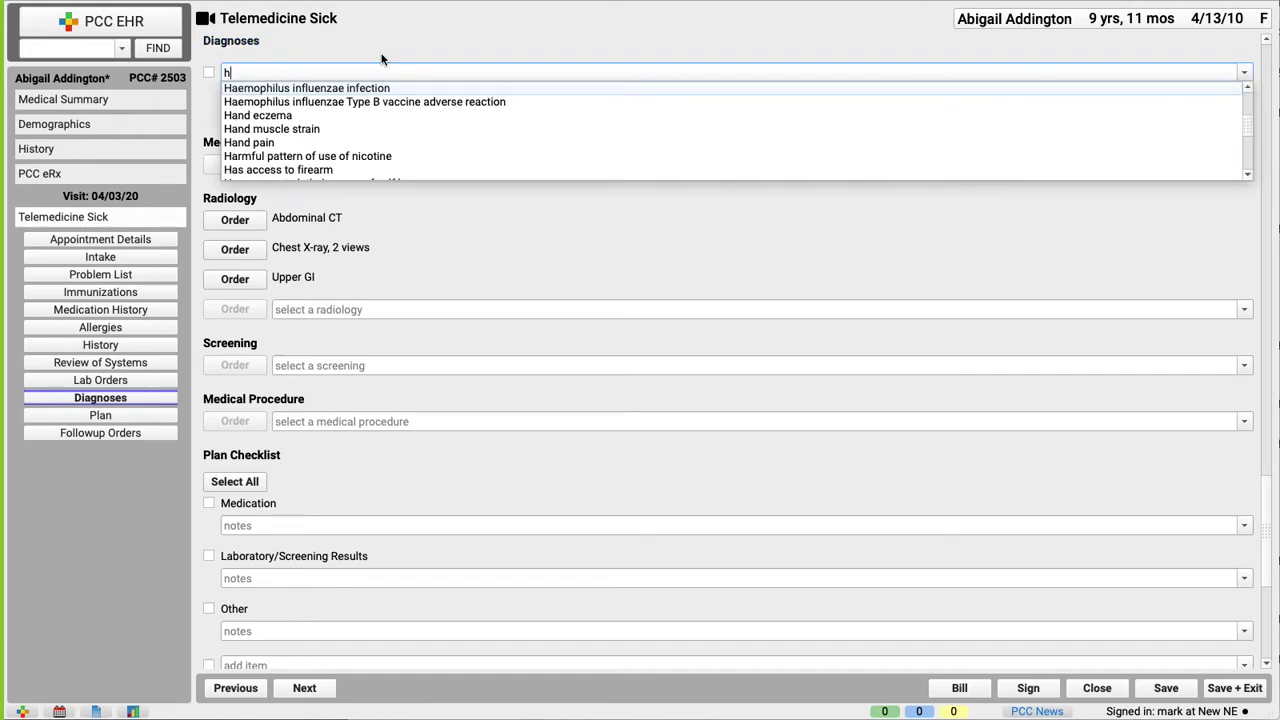
{"action": "type", "text": "ay fever with asthma"}
{"action": "left_click", "coordinate": [361, 88]}
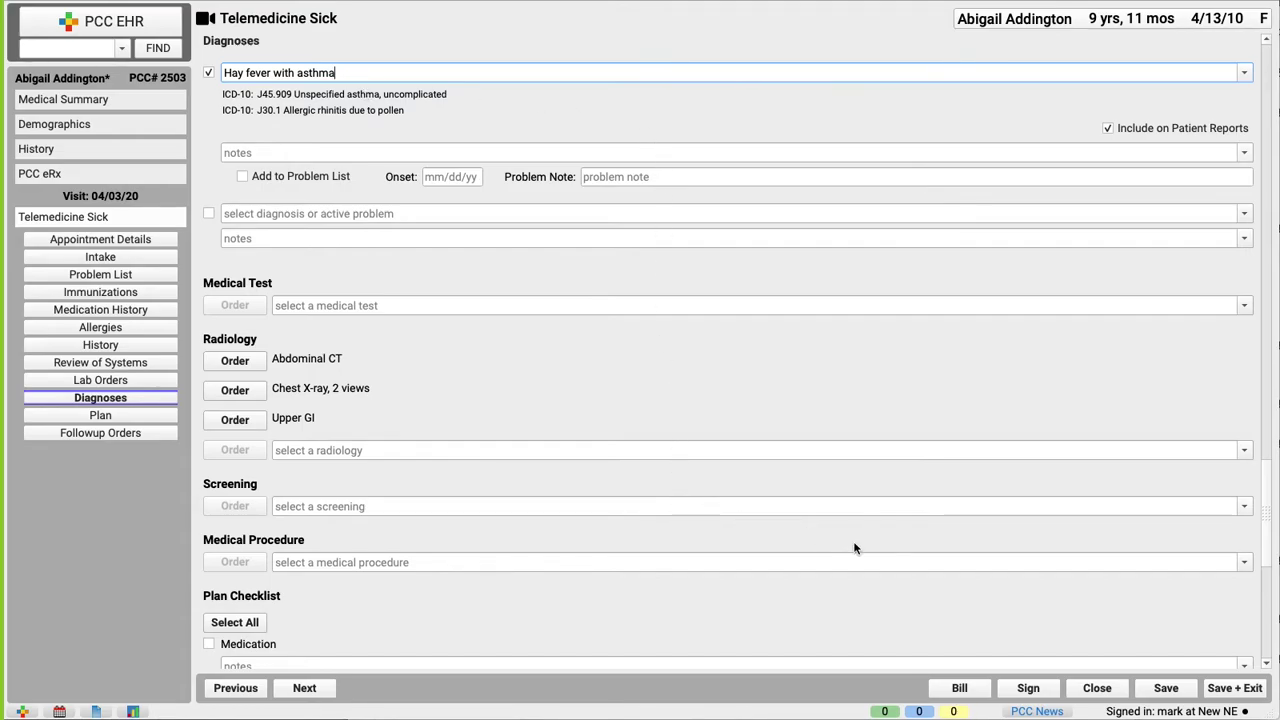
Start billing the visit, saving the chart changes, and select the telemedicine procedure 99213-95 OV Exp Focus A/V.
{"action": "left_click", "coordinate": [962, 690]}
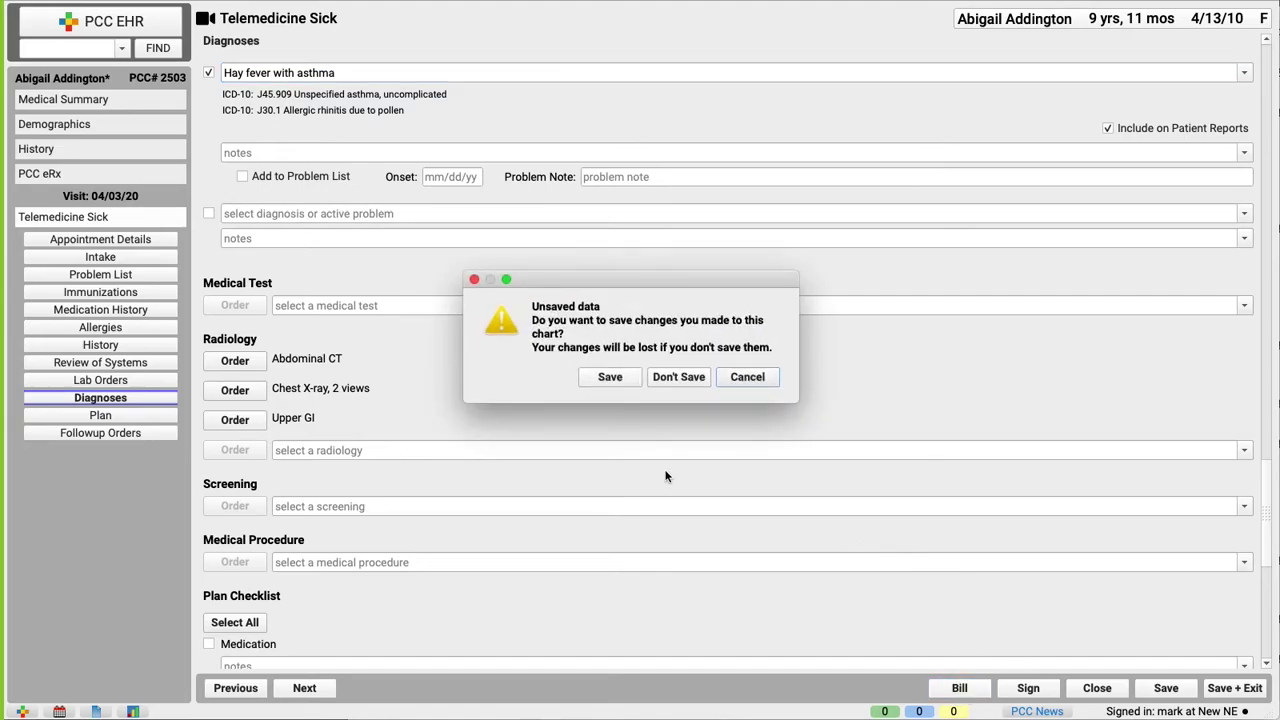
{"action": "left_click", "coordinate": [610, 377]}
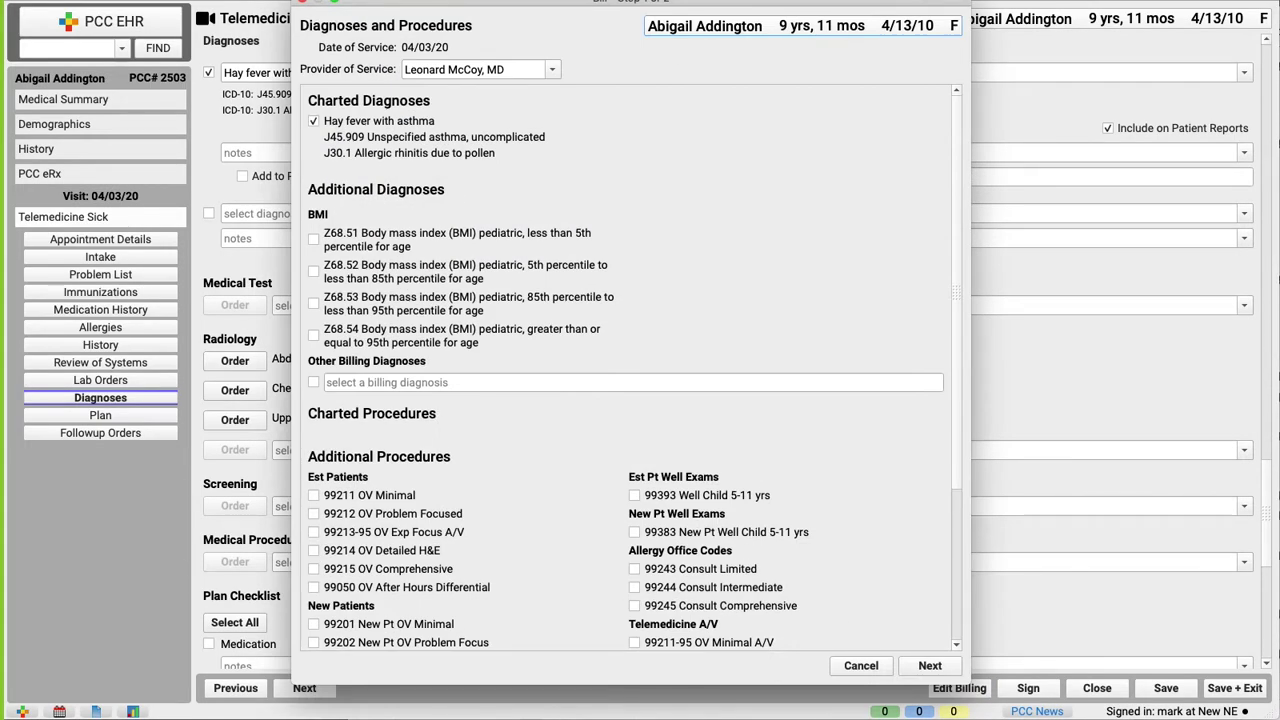
{"action": "scroll", "coordinate": [855, 526], "scroll_direction": "down", "scroll_amount": 5}
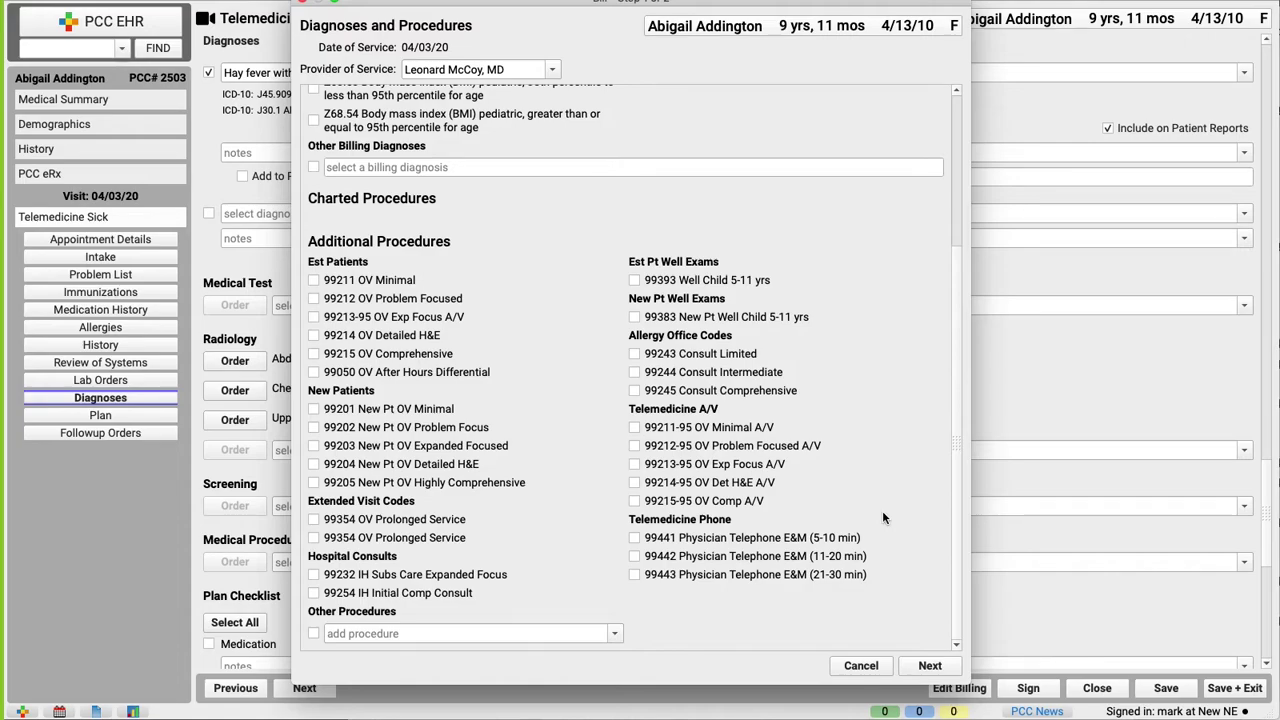
{"action": "left_click", "coordinate": [750, 464]}
{"action": "left_click", "coordinate": [929, 665]}
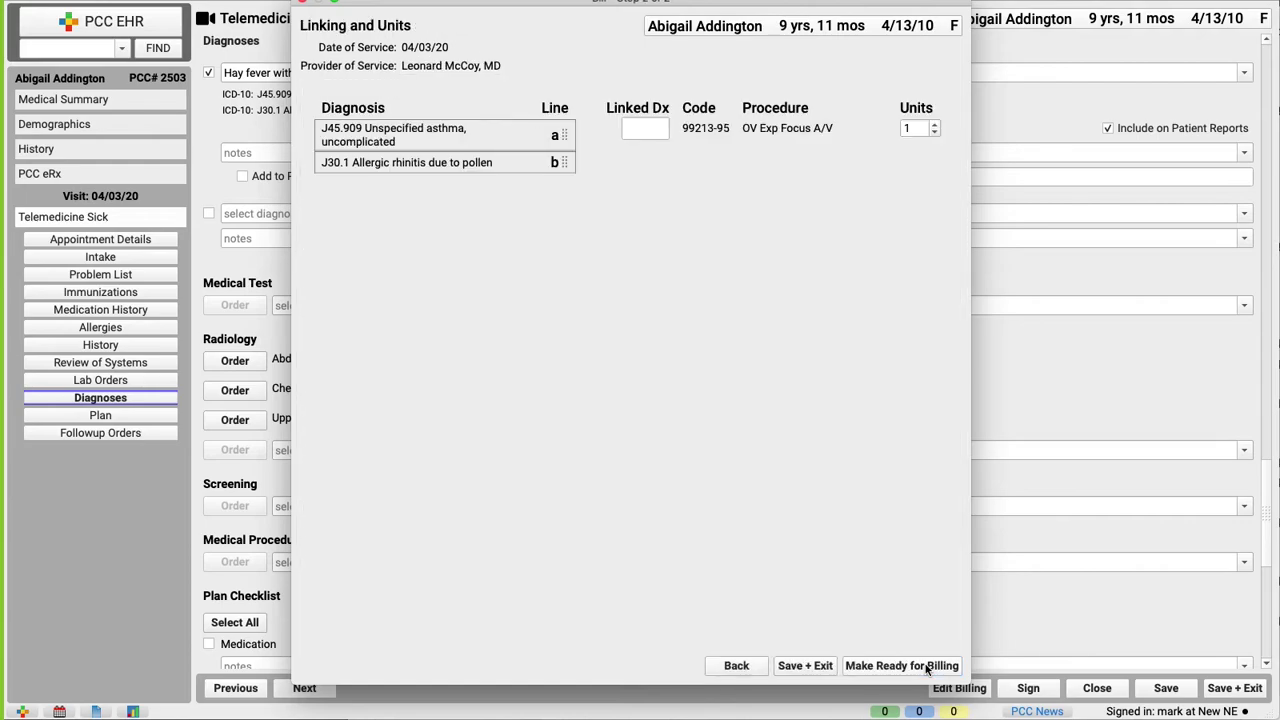
Link diagnoses a and b to procedure 99213-95 and make the visit ready for billing.
{"action": "left_click", "coordinate": [649, 127]}
{"action": "type", "text": "ab"}
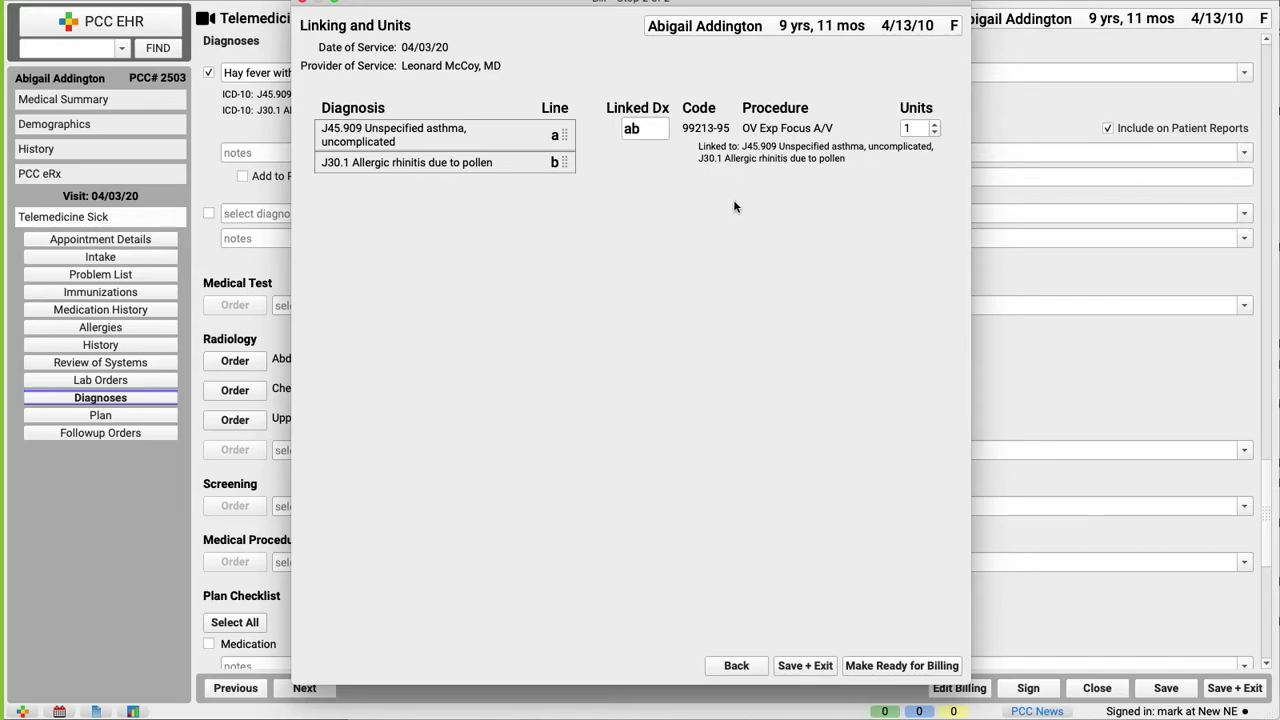
{"action": "left_click", "coordinate": [900, 665]}
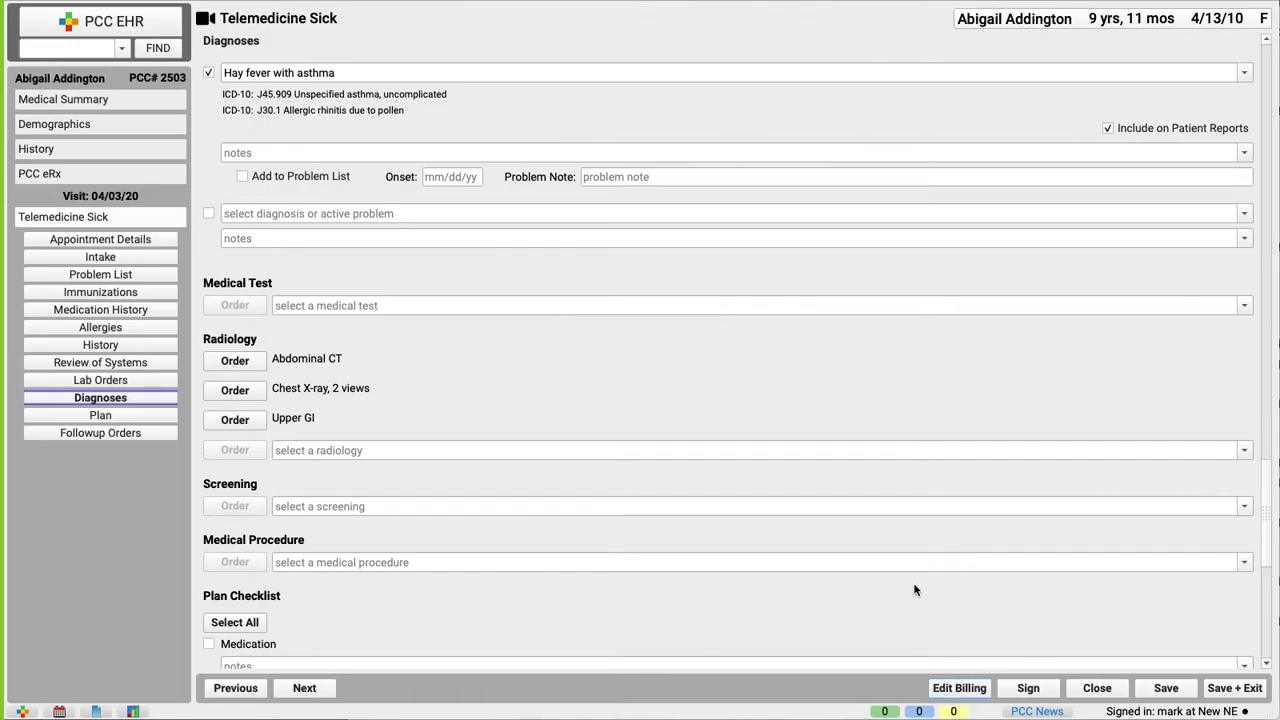
Sign the Telemedicine Sick visit note.
{"action": "left_click", "coordinate": [1018, 687]}
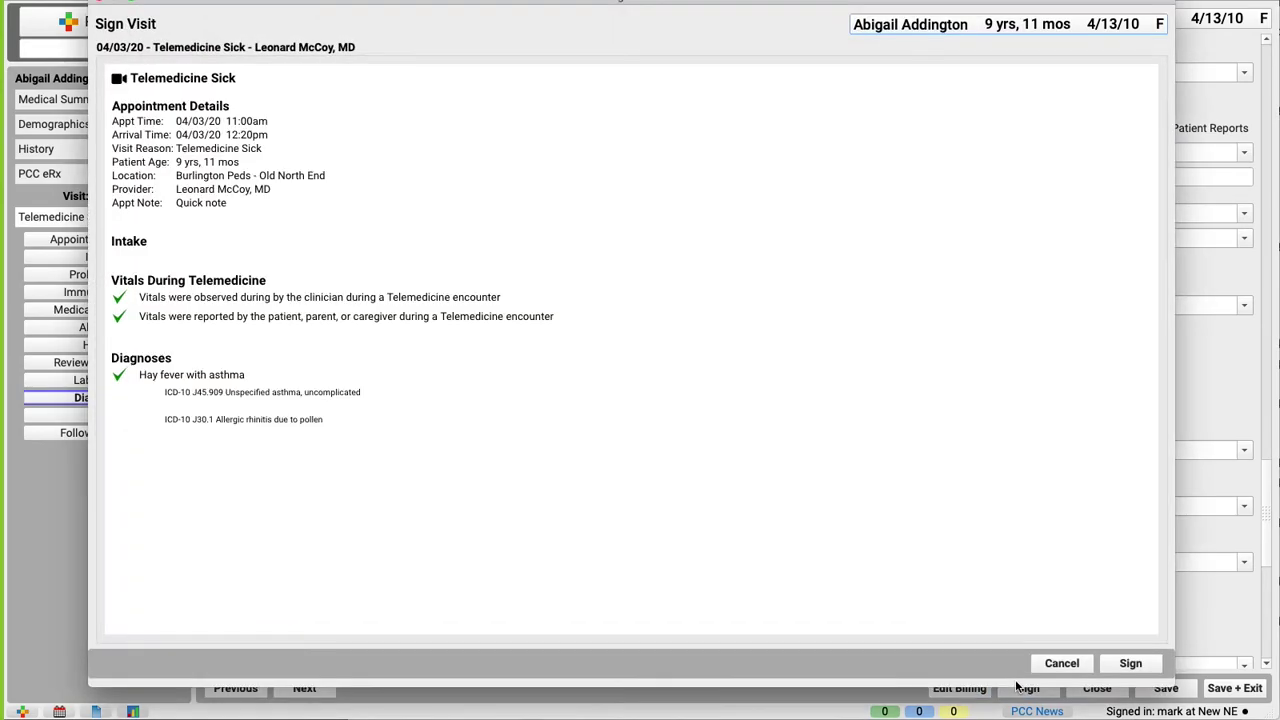
{"action": "left_click", "coordinate": [1130, 663]}
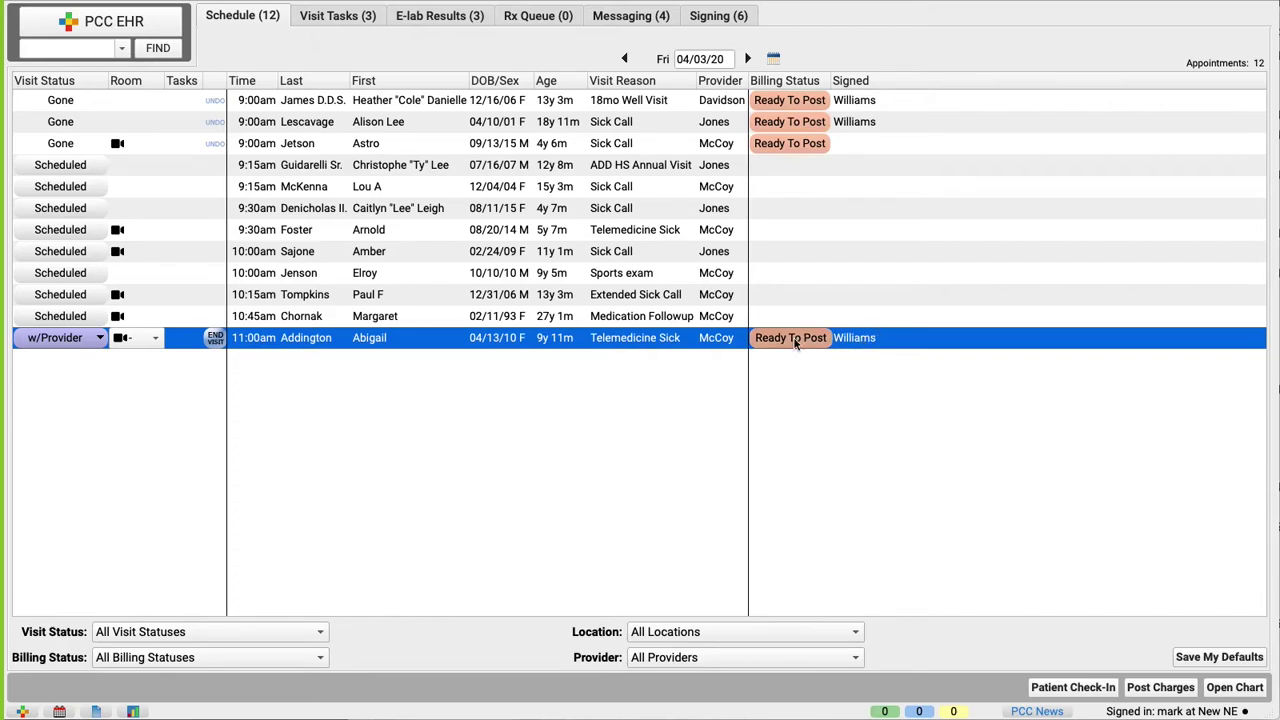
Open Post Charges for the 11:00am visit and set the Billing POS to Winooski Pediatric Telehealth.
{"action": "left_click", "coordinate": [793, 340]}
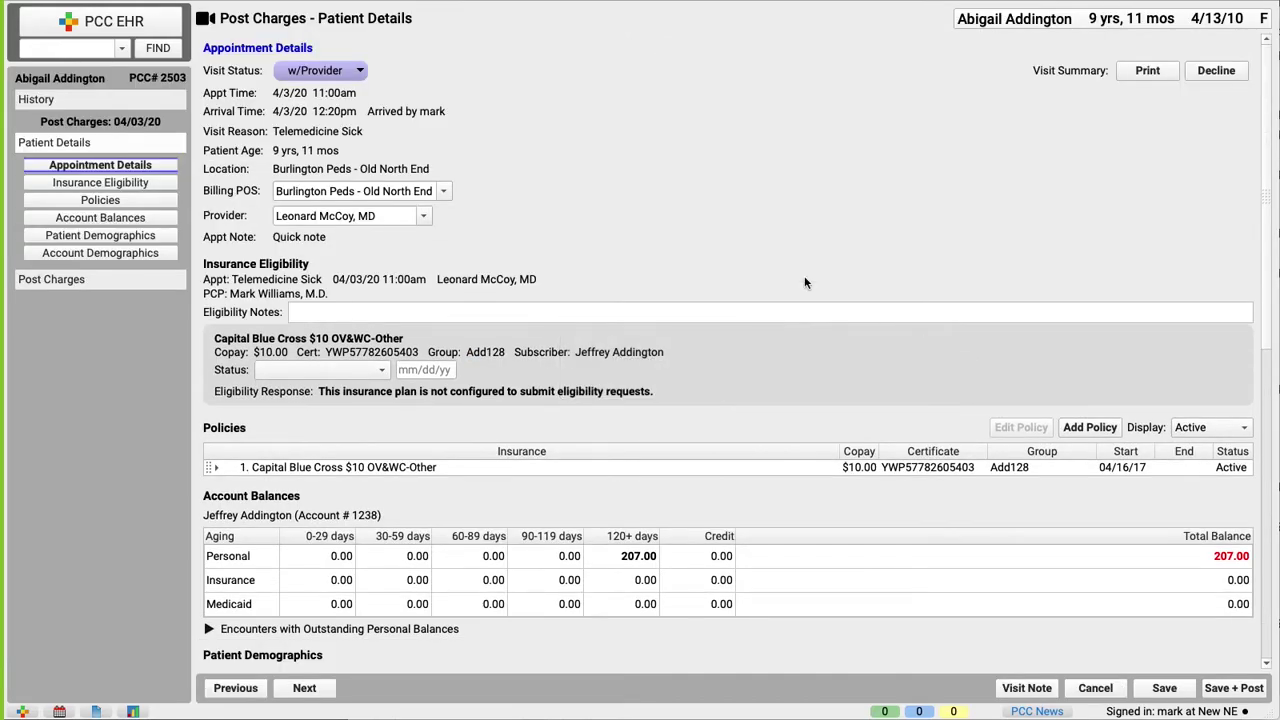
{"action": "left_click", "coordinate": [115, 285]}
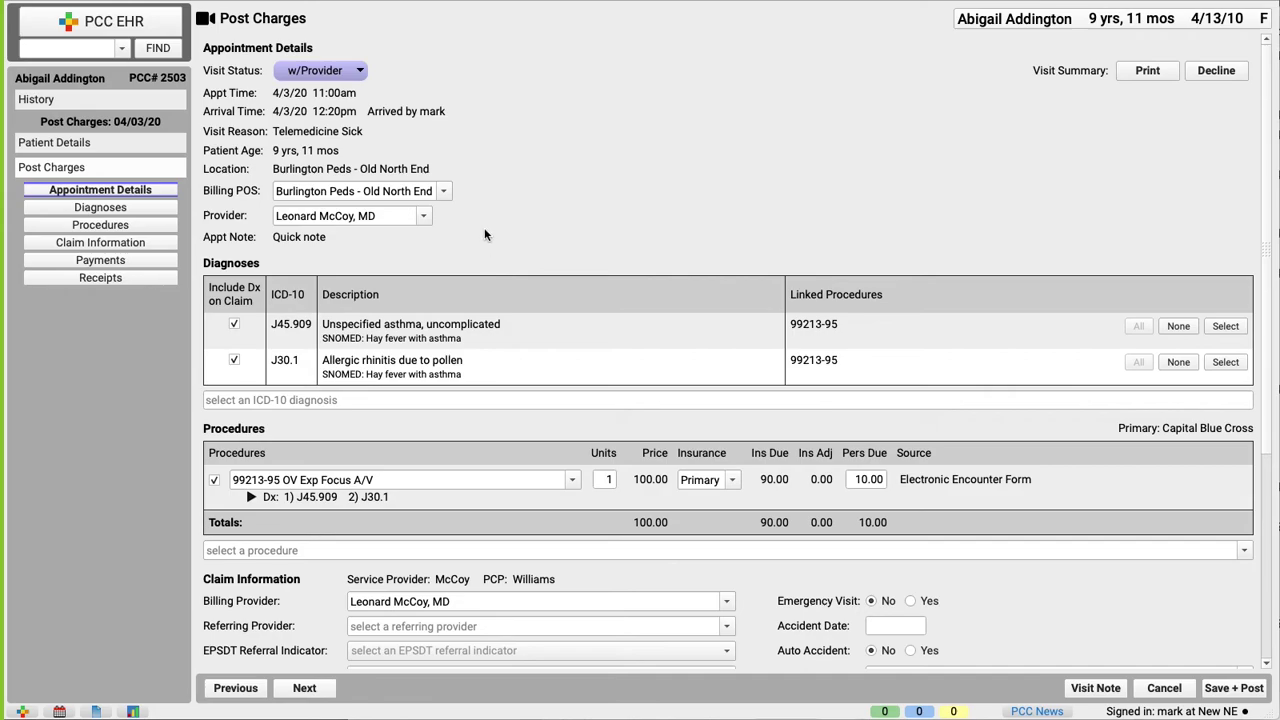
{"action": "scroll", "coordinate": [486, 245], "scroll_direction": "down", "scroll_amount": 1}
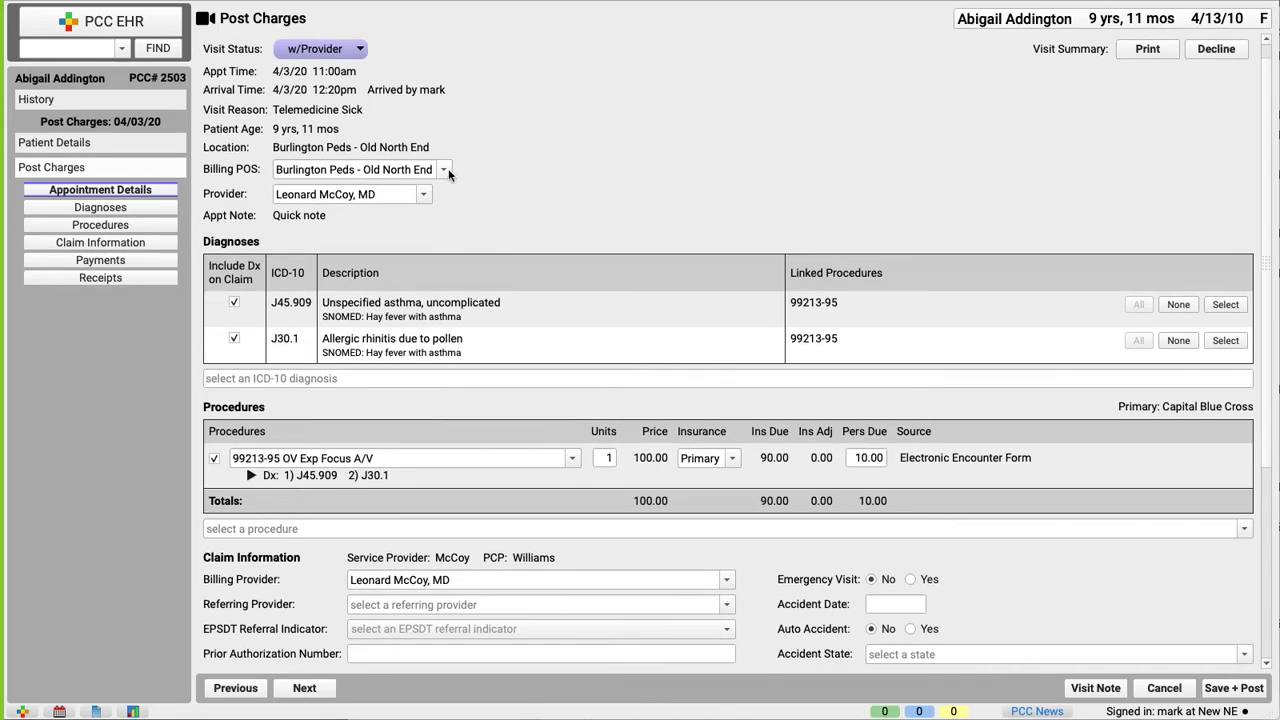
{"action": "left_click", "coordinate": [446, 170]}
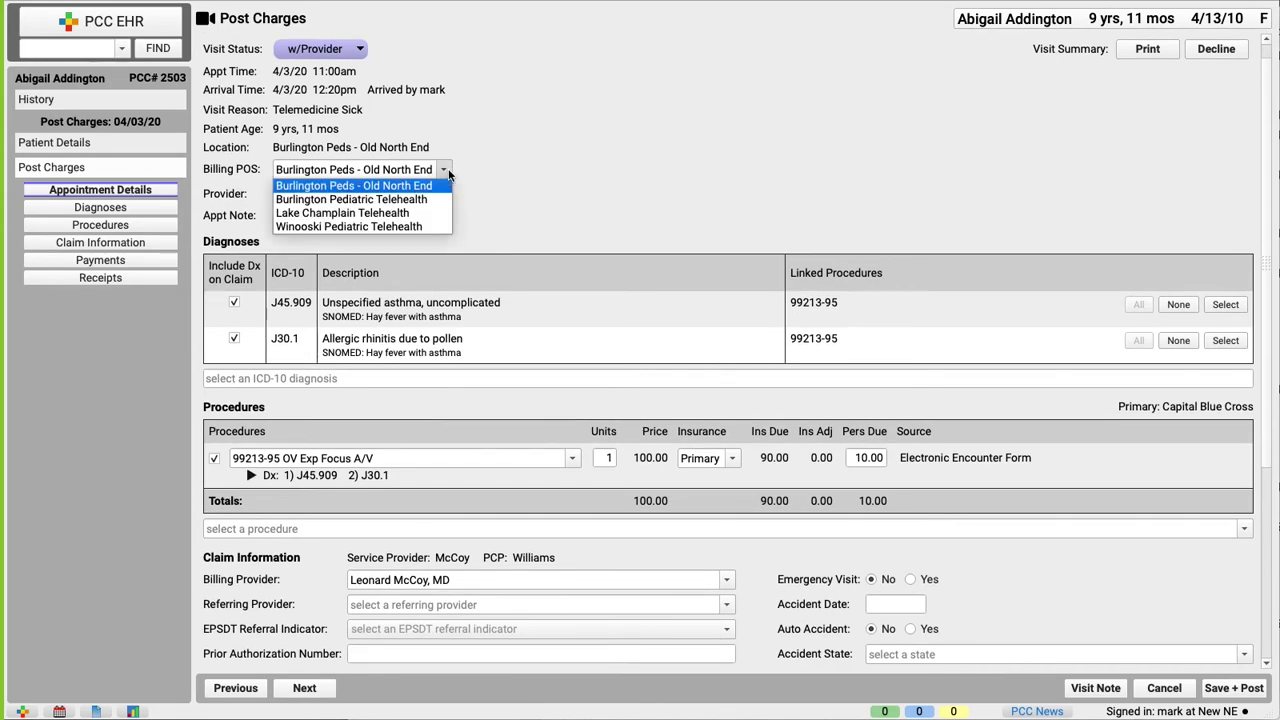
{"action": "left_click", "coordinate": [411, 226]}
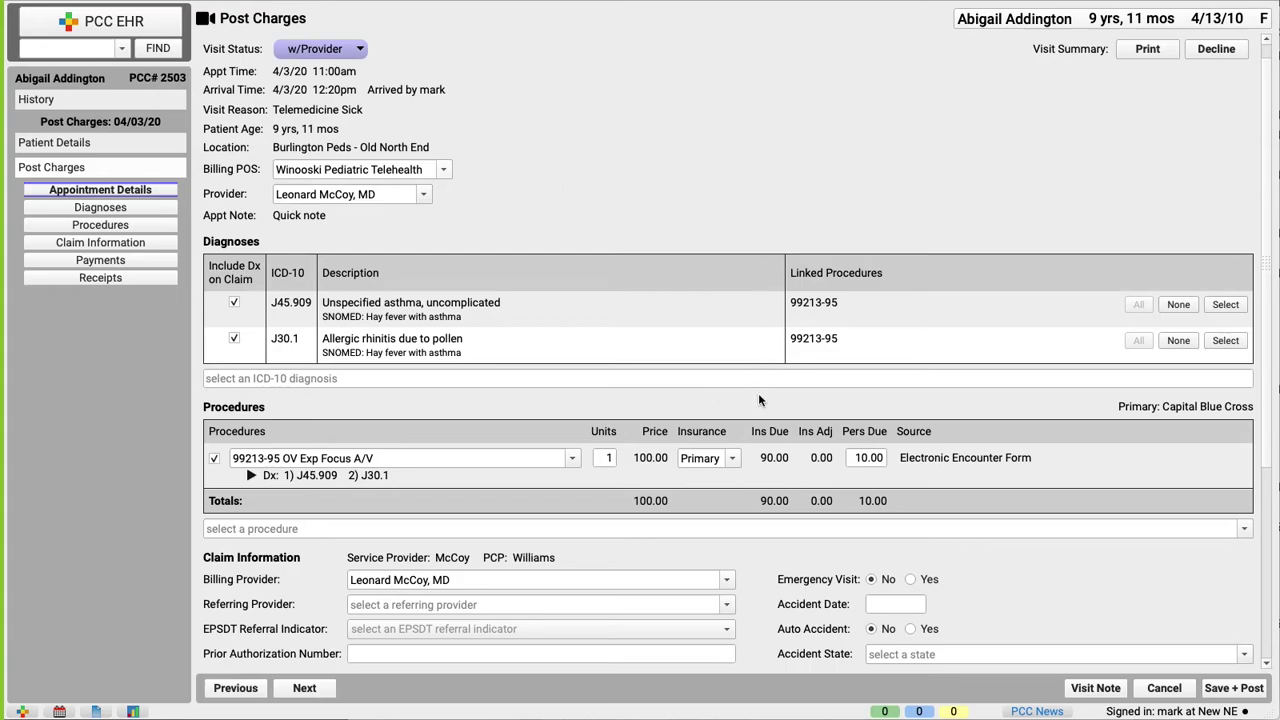
Review the visit's procedure, claim and payment details, and save and post the charges.
{"action": "scroll", "coordinate": [758, 400], "scroll_direction": "down", "scroll_amount": 3}
{"action": "scroll", "coordinate": [758, 393], "scroll_direction": "down", "scroll_amount": 1}
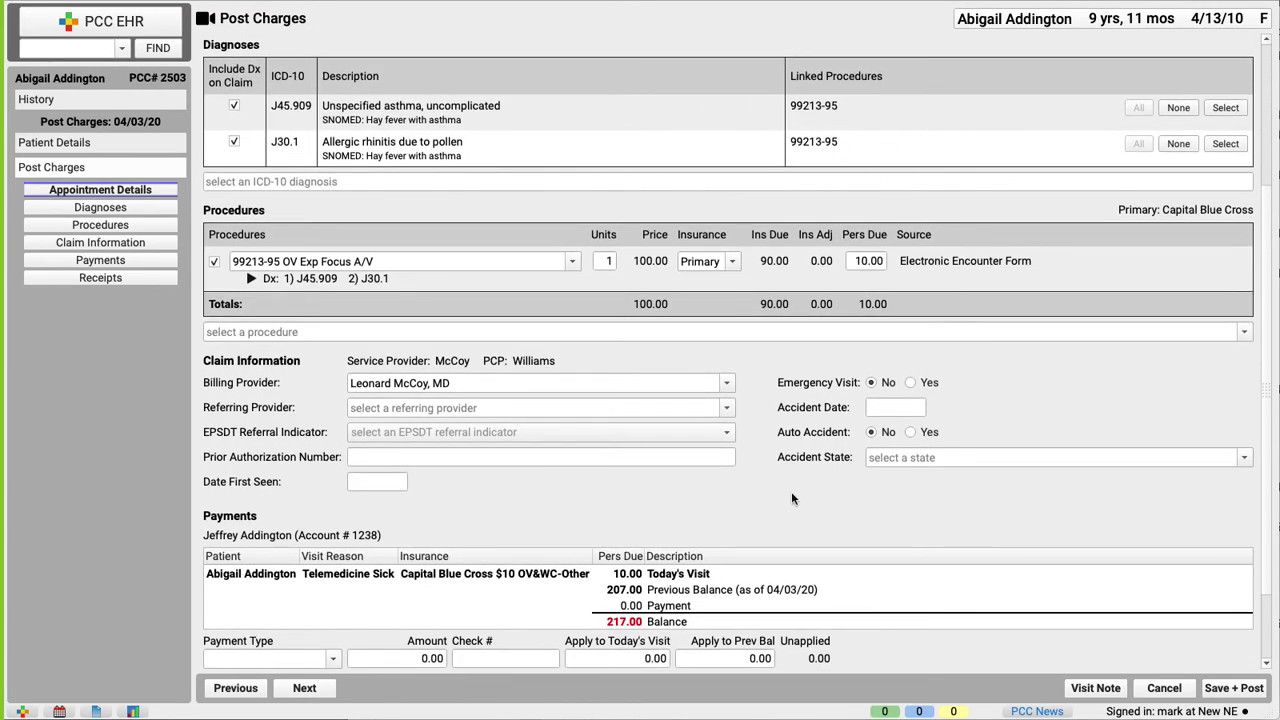
{"action": "left_click", "coordinate": [574, 261]}
{"action": "left_click", "coordinate": [575, 259]}
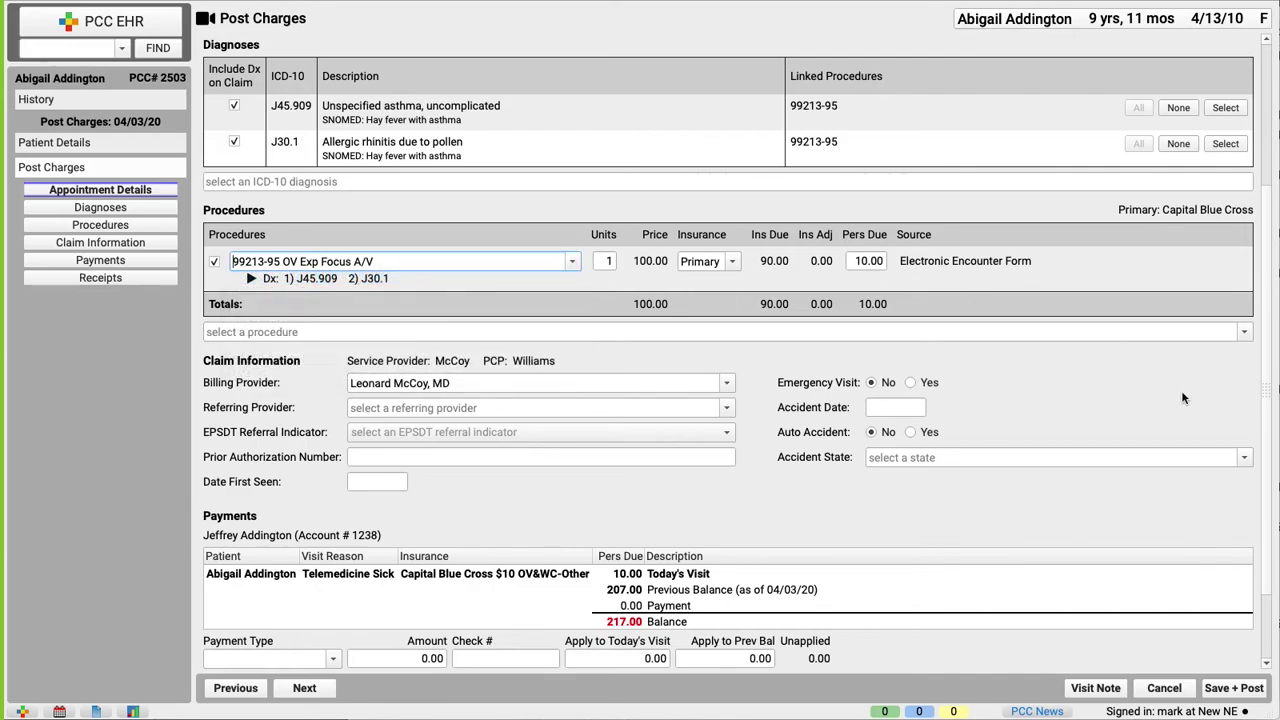
{"action": "scroll", "coordinate": [1182, 399], "scroll_direction": "down", "scroll_amount": 4}
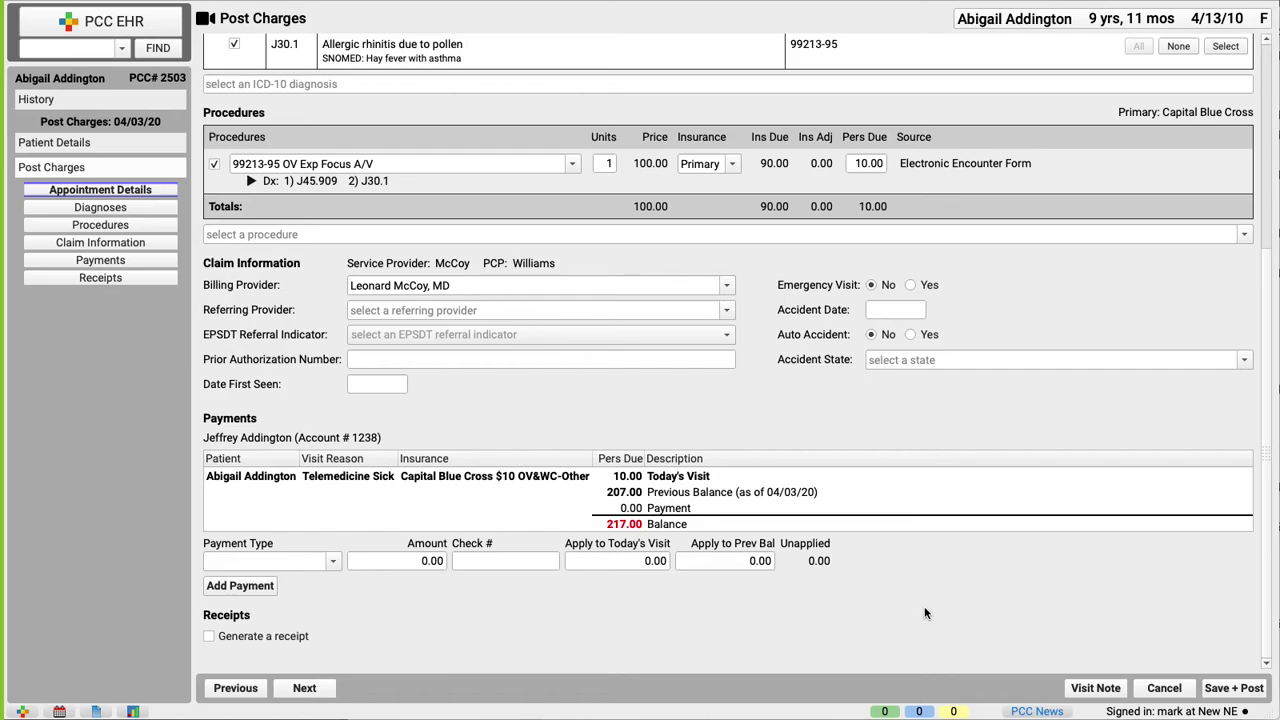
{"action": "left_click", "coordinate": [1229, 692]}
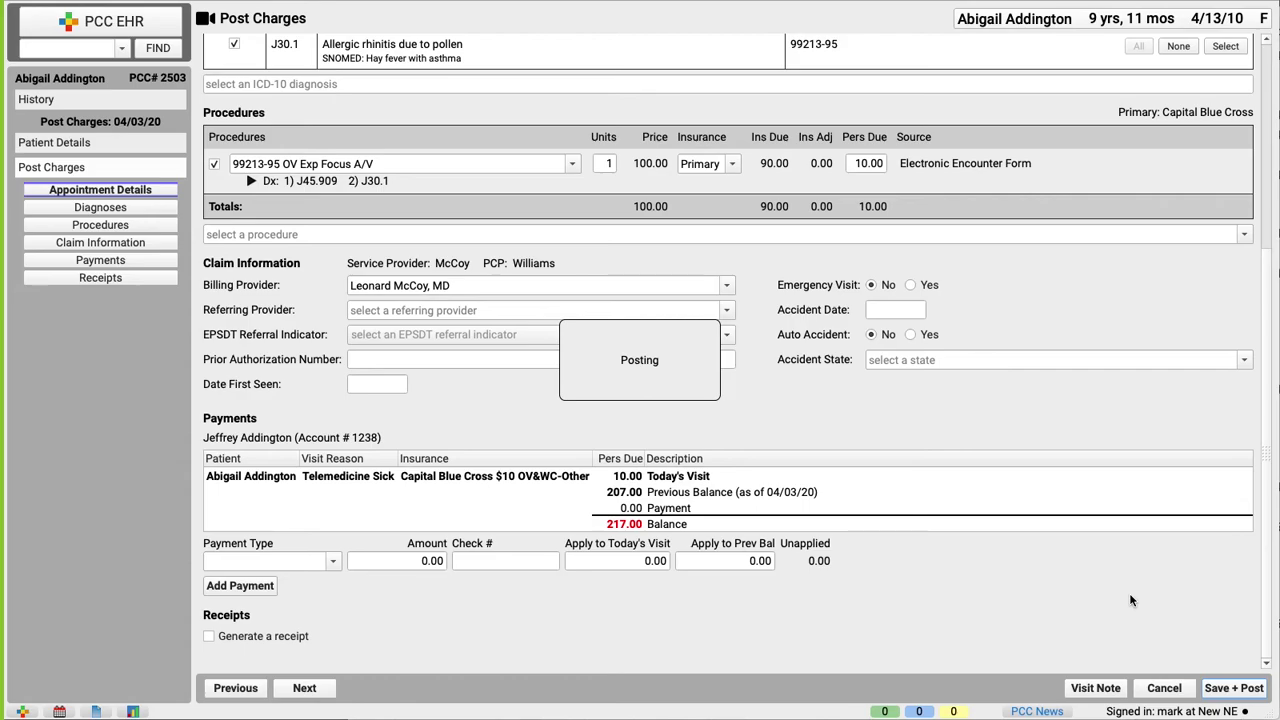